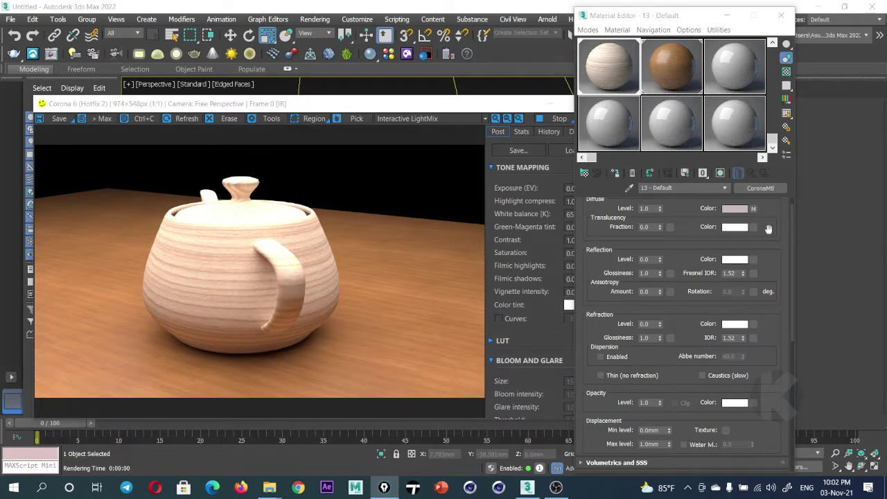
Raise the wood CoronaMtl's Reflection Level to 0.98
{"action": "scroll", "coordinate": [748, 333], "scroll_direction": "up", "scroll_amount": 2}
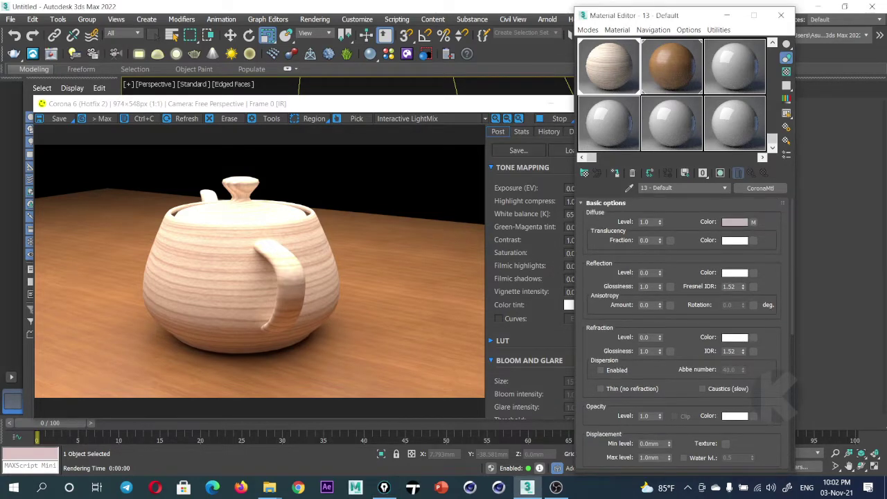
{"action": "key", "text": "alt+Tab"}
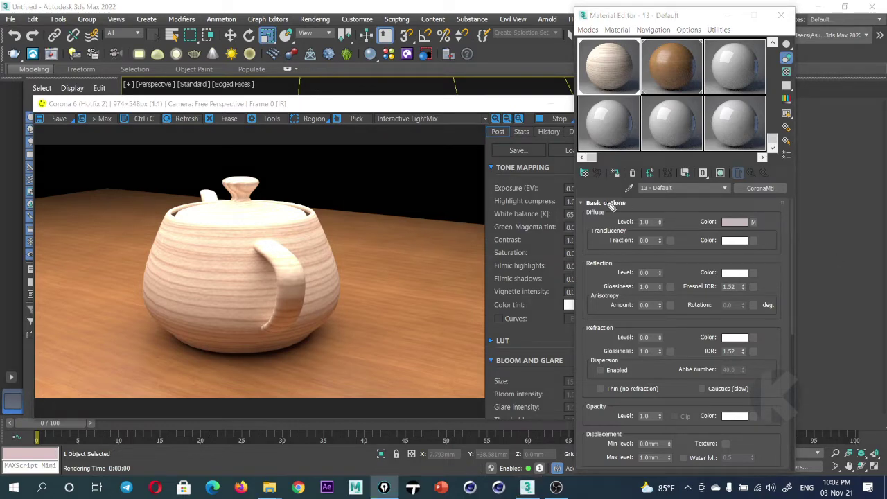
{"action": "mouse_move", "coordinate": [621, 204]}
{"action": "left_mouse_down"}
{"action": "mouse_move", "coordinate": [776, 241]}
{"action": "mouse_move", "coordinate": [650, 192]}
{"action": "mouse_move", "coordinate": [607, 199]}
{"action": "left_mouse_up"}
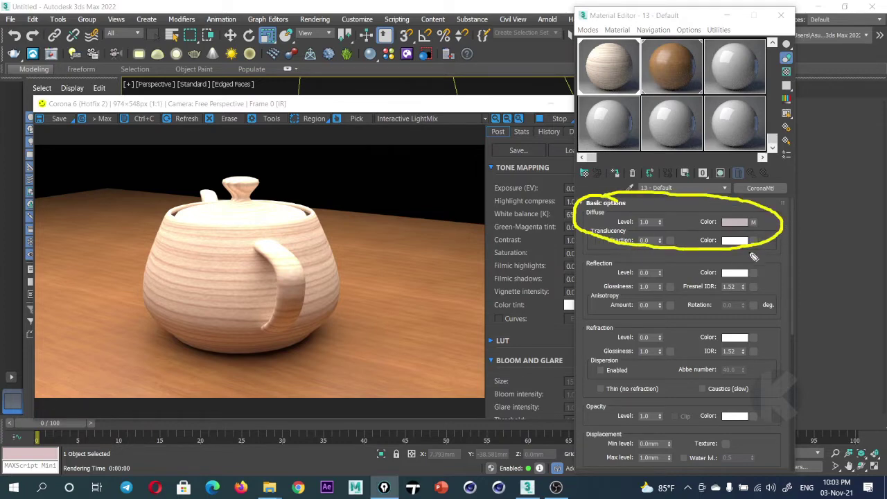
{"action": "key", "text": "Escape"}
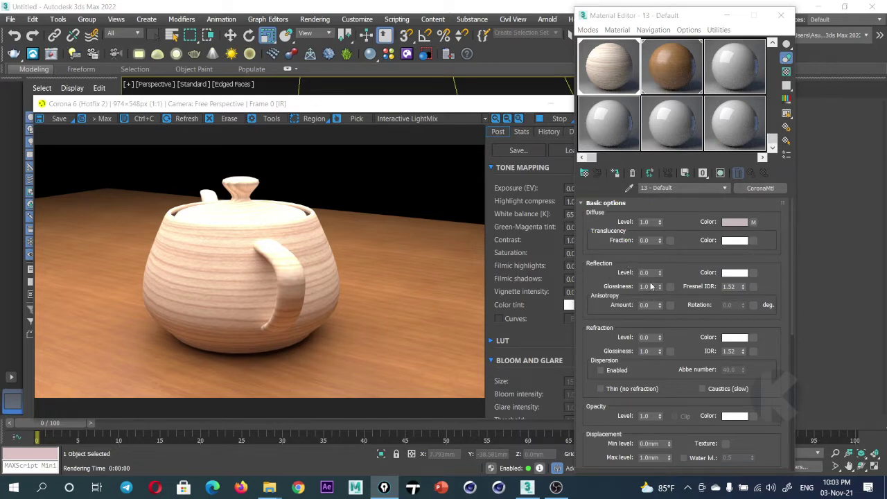
{"action": "left_click_drag", "start_coordinate": [659, 274], "coordinate": [660, 228]}
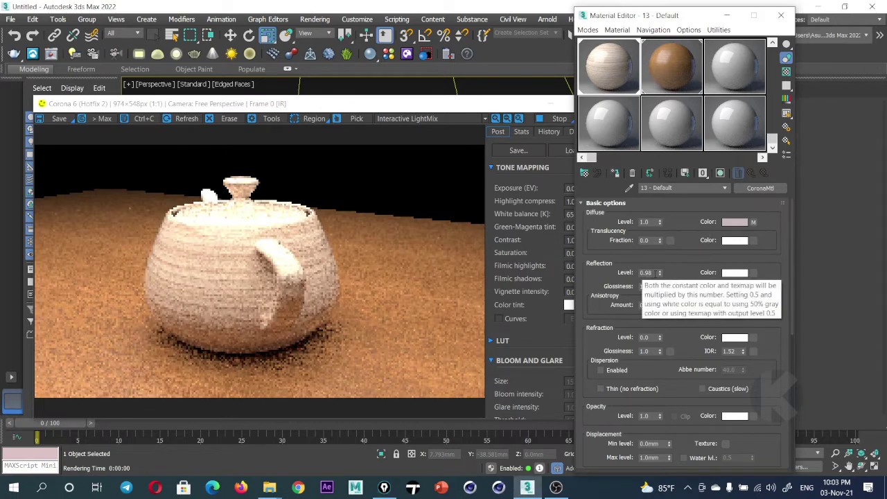
{"action": "left_click", "coordinate": [648, 272]}
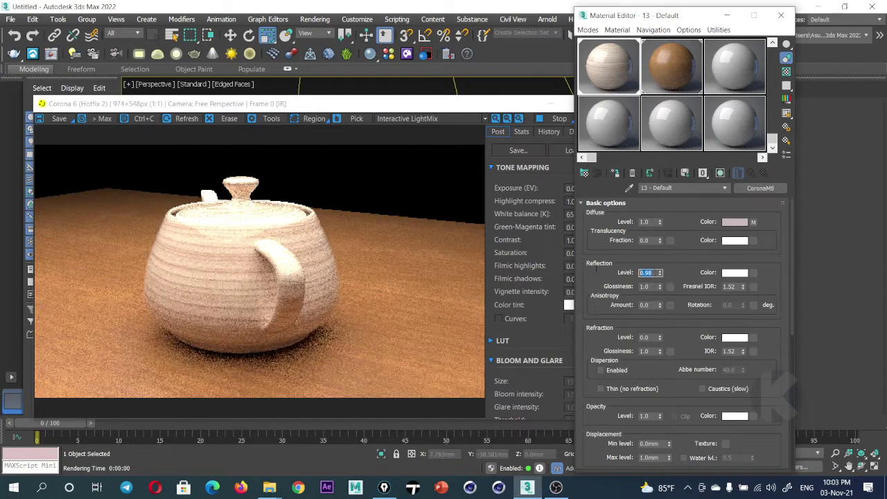
Switch the Material Editor sample slots to a 6x4 grid, then back to 3x2
{"action": "right_click", "coordinate": [620, 67]}
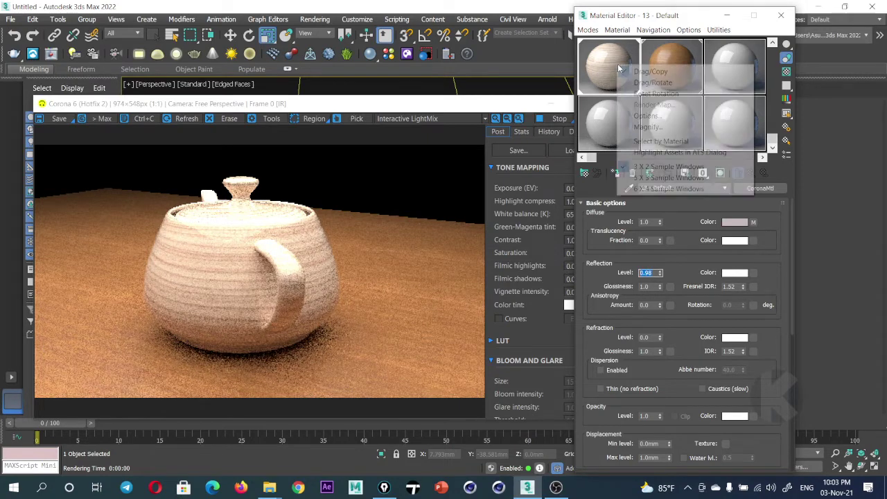
{"action": "left_click", "coordinate": [658, 188]}
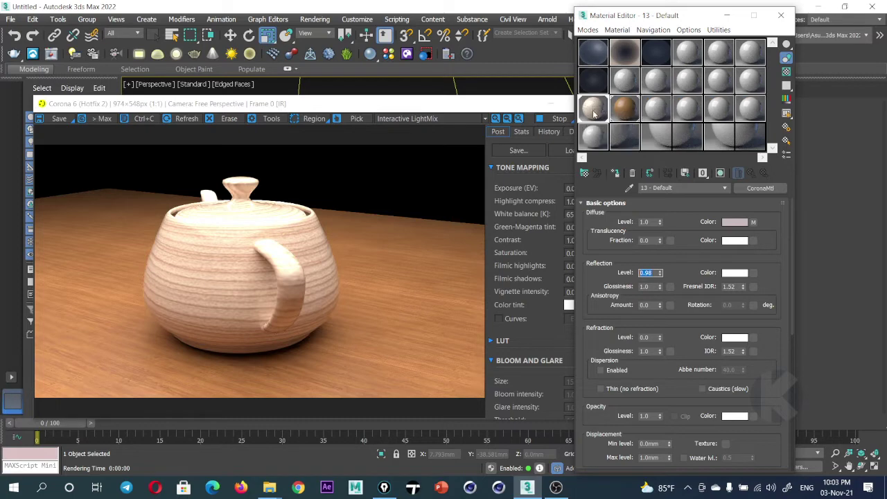
{"action": "left_click", "coordinate": [593, 114]}
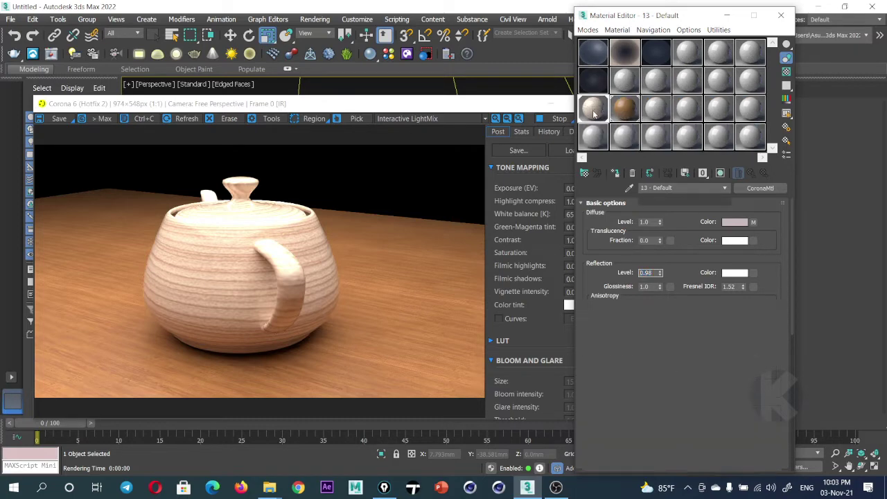
{"action": "right_click", "coordinate": [593, 114]}
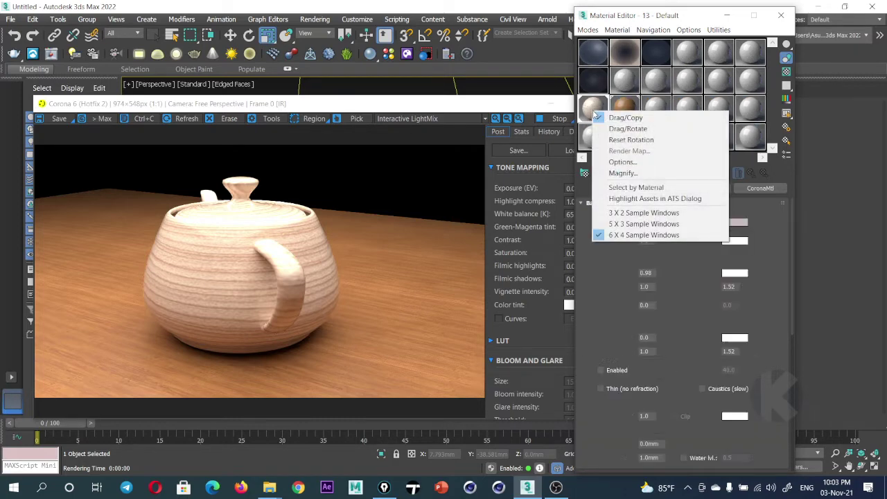
{"action": "left_click", "coordinate": [629, 212]}
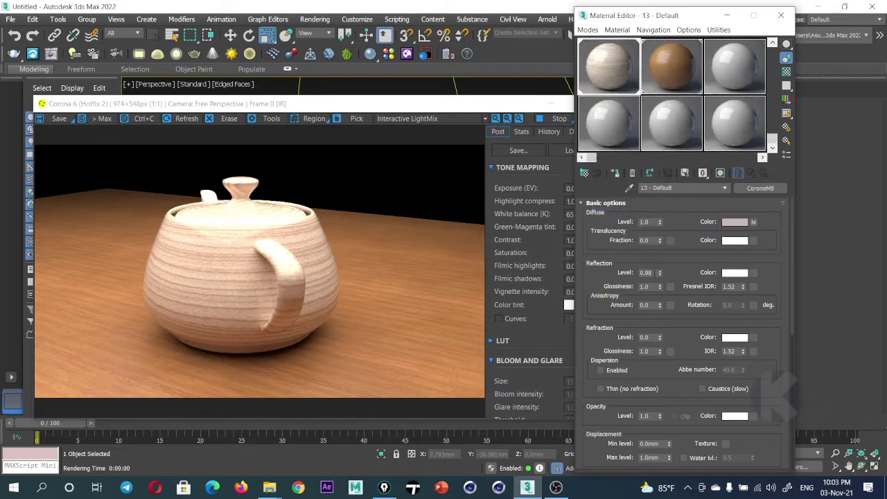
Rearrange the render and Material Editor windows and orbit to view the teapot from the side
{"action": "left_click_drag", "start_coordinate": [448, 113], "coordinate": [413, 297]}
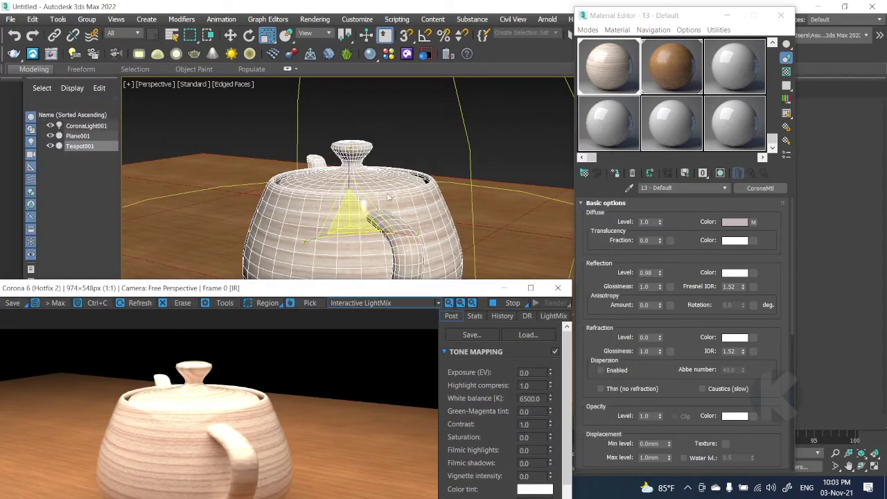
{"action": "left_click_drag", "start_coordinate": [693, 18], "coordinate": [699, 210]}
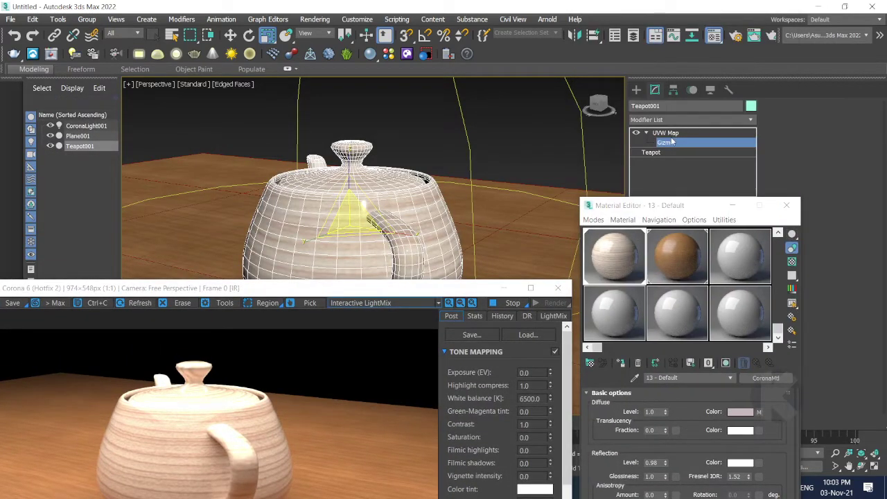
{"action": "left_click", "coordinate": [668, 132]}
{"action": "key", "text": "e"}
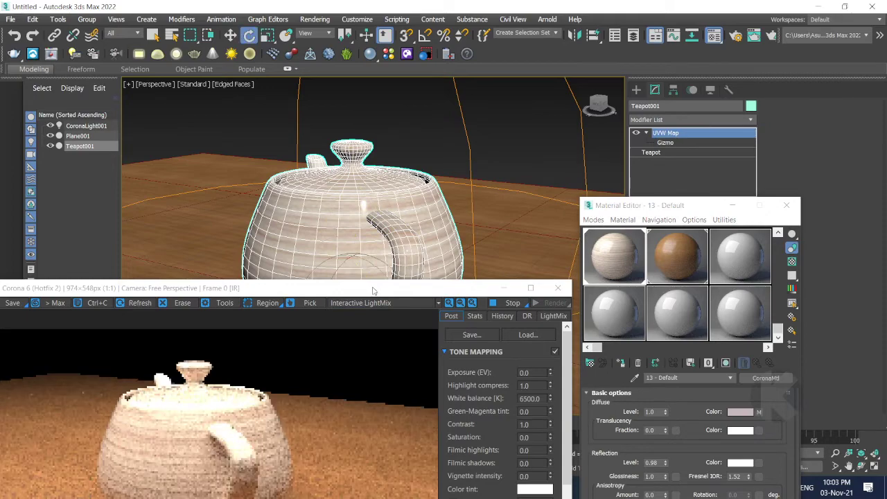
{"action": "left_click_drag", "start_coordinate": [376, 289], "coordinate": [341, 410]}
{"action": "middle_click_drag", "start_coordinate": [353, 291], "coordinate": [415, 277], "text": "alt"}
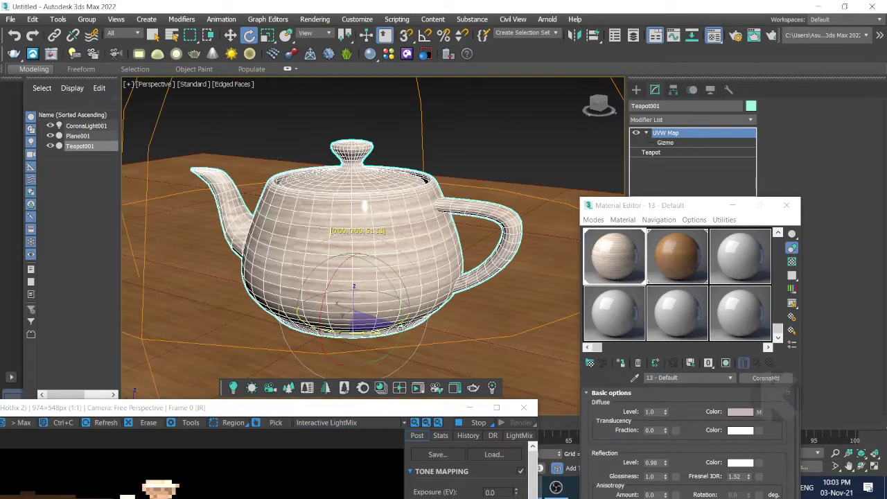
{"action": "mouse_move", "coordinate": [355, 407]}
{"action": "left_mouse_down"}
{"action": "mouse_move", "coordinate": [455, 187]}
{"action": "mouse_move", "coordinate": [395, 222]}
{"action": "left_mouse_up"}
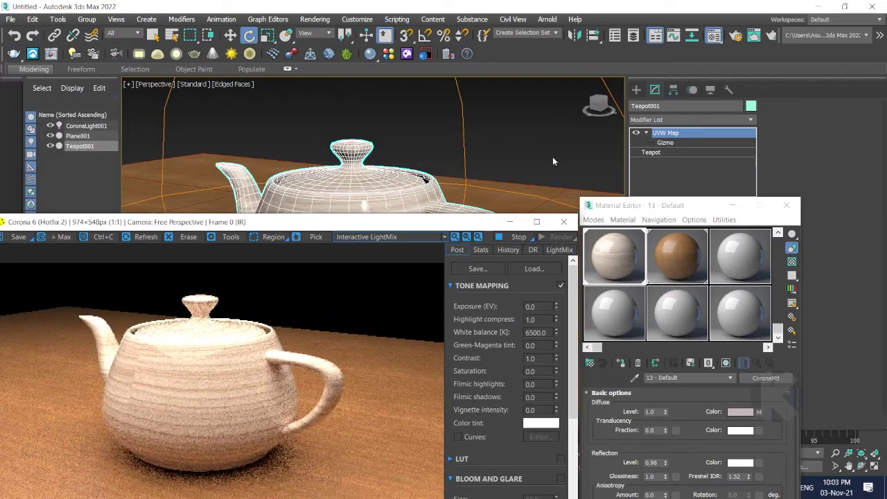
Select CoronaLight001 and lower its Intensity from 5.0 to 3.0
{"action": "left_click", "coordinate": [80, 127]}
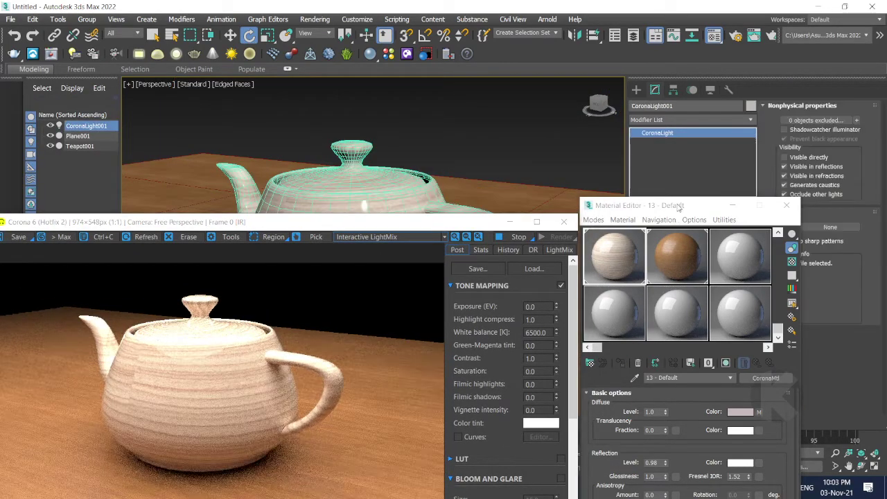
{"action": "left_click_drag", "start_coordinate": [665, 206], "coordinate": [666, 377]}
{"action": "double_click", "coordinate": [663, 272]}
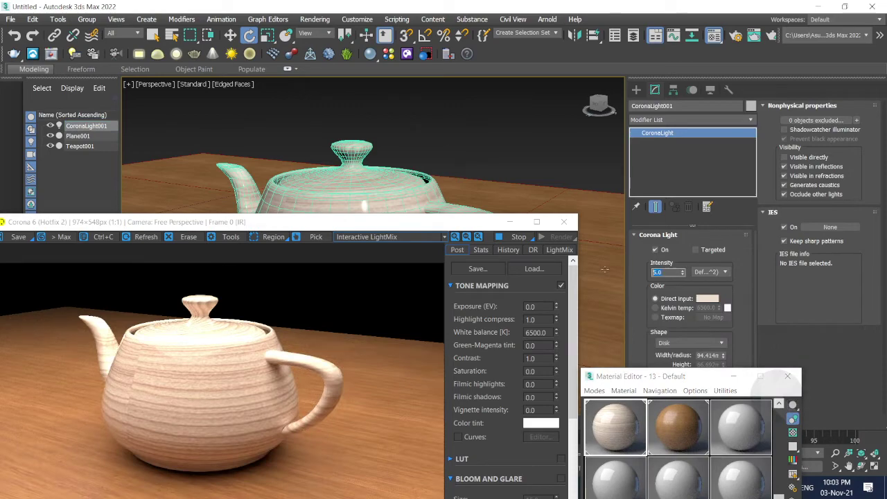
{"action": "type", "text": "3"}
{"action": "key", "text": "Return"}
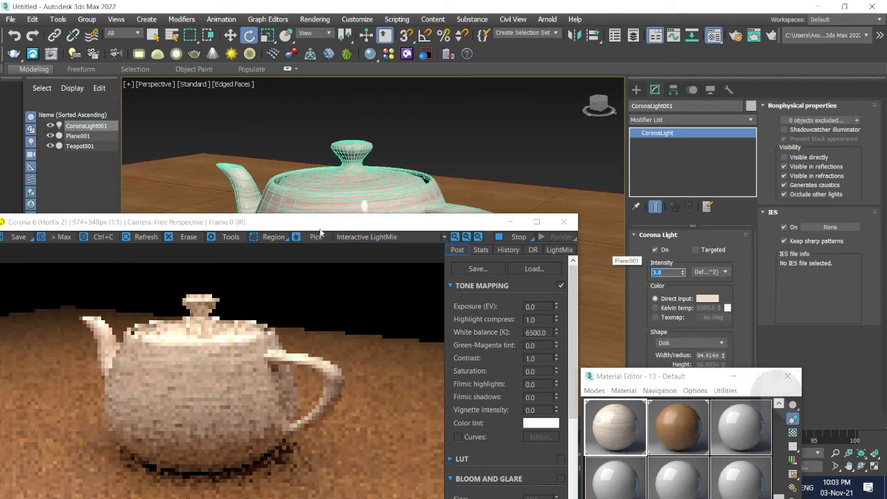
{"action": "mouse_move", "coordinate": [323, 230]}
{"action": "left_mouse_down"}
{"action": "mouse_move", "coordinate": [349, 110]}
{"action": "mouse_move", "coordinate": [317, 217]}
{"action": "left_mouse_up"}
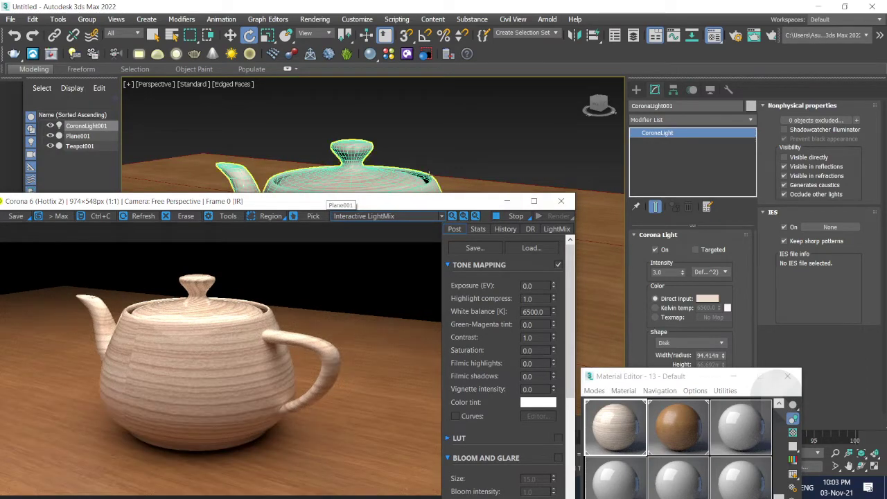
{"action": "scroll", "coordinate": [331, 173], "scroll_direction": "down", "scroll_amount": 10}
{"action": "left_click_drag", "start_coordinate": [332, 201], "coordinate": [211, 382]}
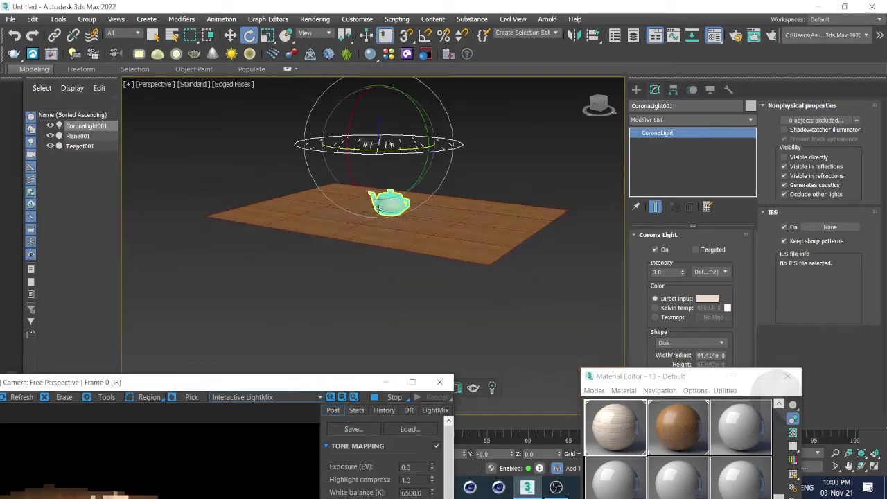
Copy the Corona light to the right, creating CoronaLight002
{"action": "scroll", "coordinate": [378, 210], "scroll_direction": "up", "scroll_amount": 5}
{"action": "key", "text": "w"}
{"action": "scroll", "coordinate": [327, 206], "scroll_direction": "up", "scroll_amount": 4}
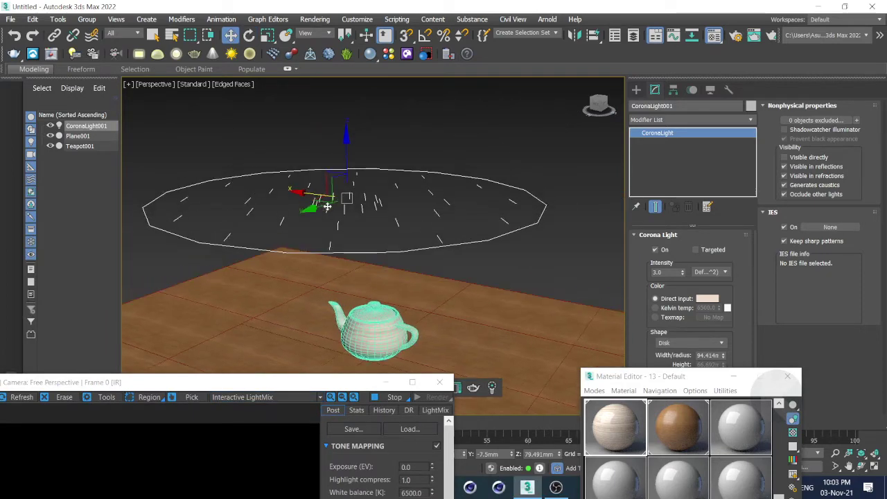
{"action": "left_click_drag", "start_coordinate": [315, 194], "coordinate": [472, 208], "text": "shift"}
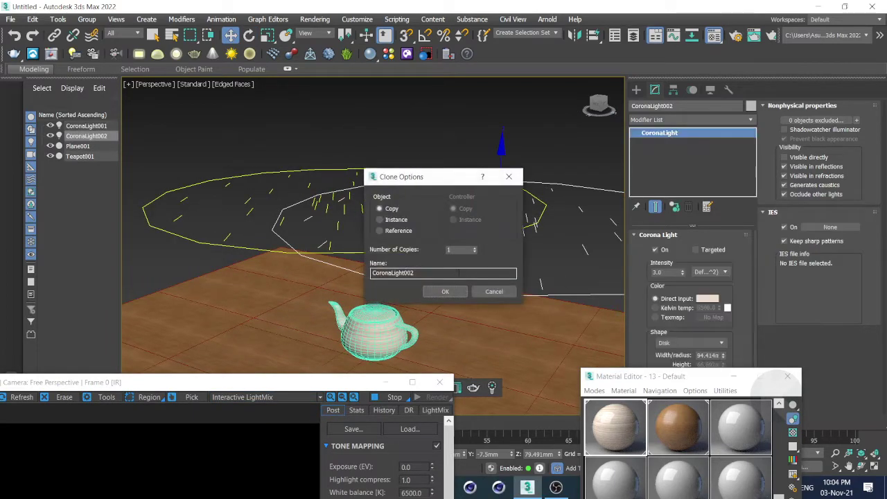
{"action": "left_click", "coordinate": [444, 292]}
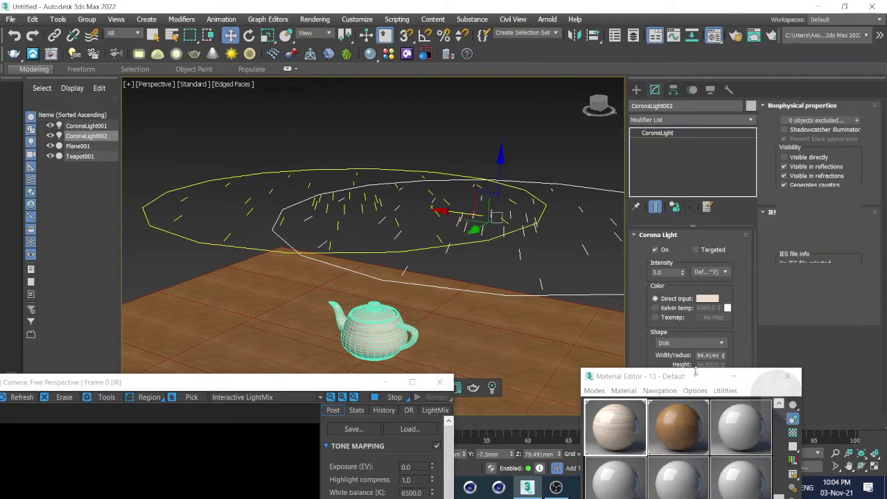
Make CoronaLight002 a rectangle light with height about 223
{"action": "left_click_drag", "start_coordinate": [697, 375], "coordinate": [700, 406]}
{"action": "left_click", "coordinate": [691, 342]}
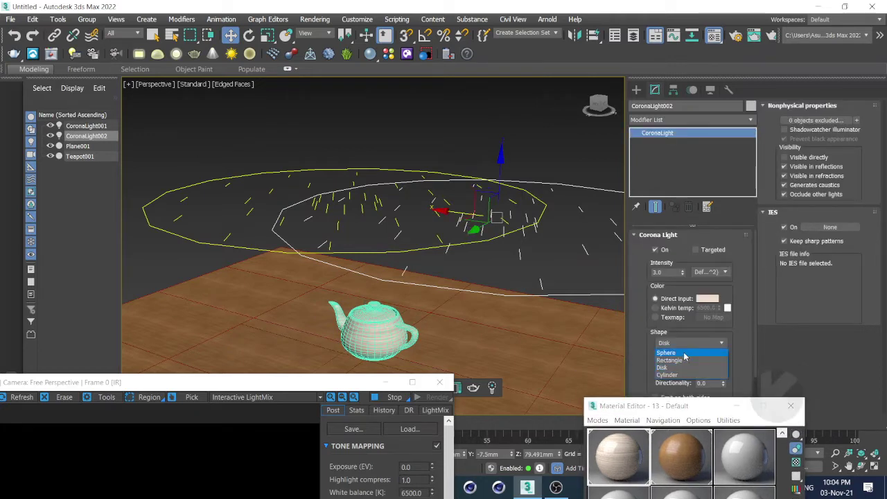
{"action": "left_click", "coordinate": [673, 354]}
{"action": "scroll", "coordinate": [466, 251], "scroll_direction": "down", "scroll_amount": 2}
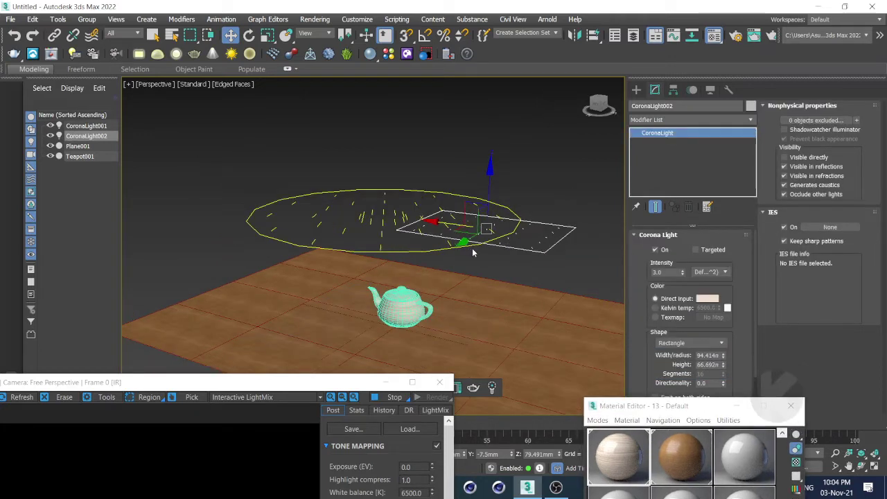
{"action": "left_click_drag", "start_coordinate": [723, 364], "coordinate": [723, 326]}
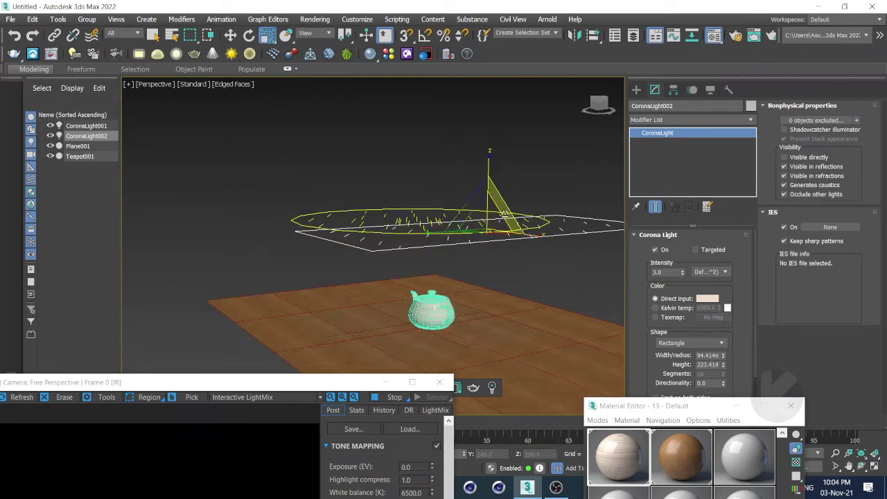
Tilt CoronaLight002 and lower it toward the table and teapot
{"action": "key", "text": "e"}
{"action": "mouse_move", "coordinate": [526, 208]}
{"action": "left_mouse_down"}
{"action": "mouse_move", "coordinate": [524, 221]}
{"action": "mouse_move", "coordinate": [511, 205]}
{"action": "left_mouse_up"}
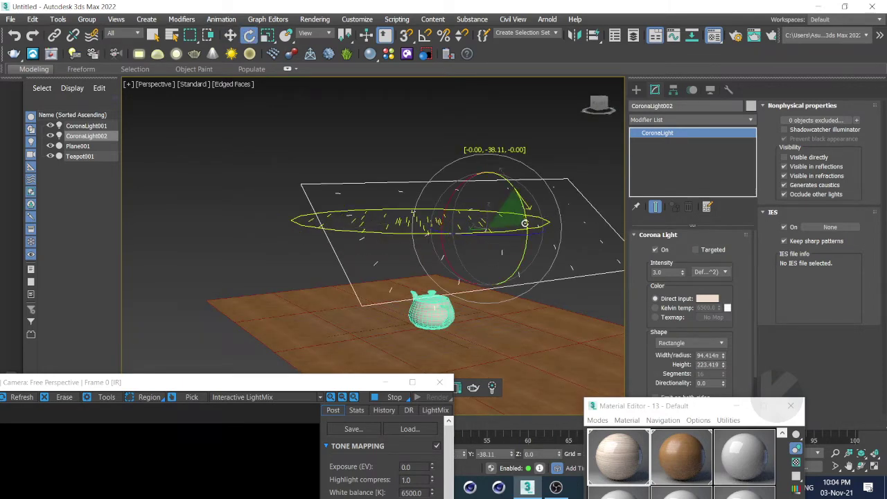
{"action": "key", "text": "w"}
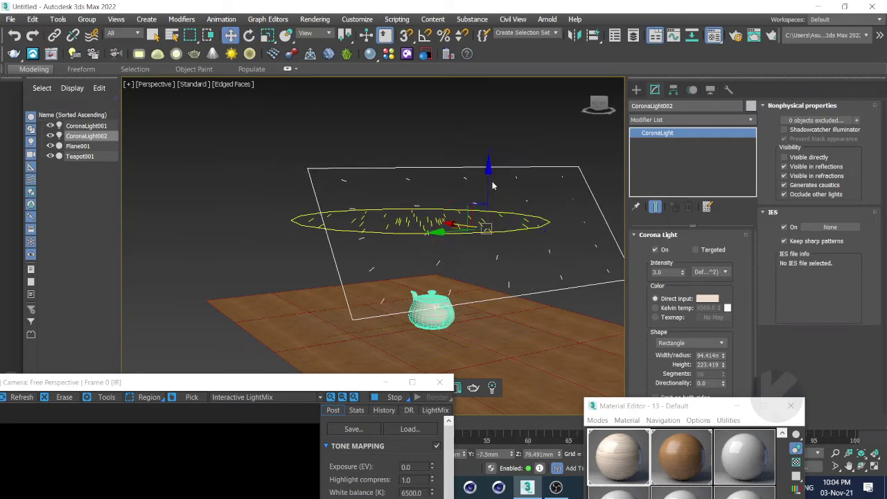
{"action": "left_click_drag", "start_coordinate": [493, 185], "coordinate": [361, 334]}
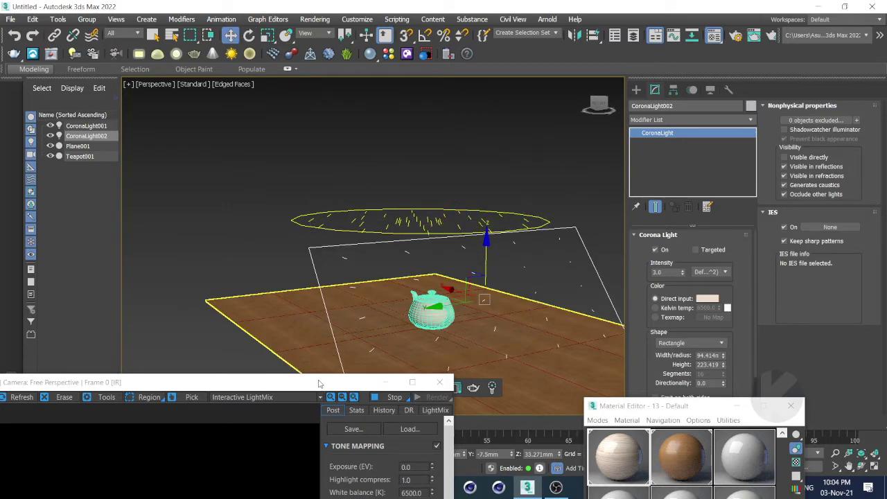
Orbit in close to the teapot and set the light's Intensity to 1.0
{"action": "left_click_drag", "start_coordinate": [318, 383], "coordinate": [298, 185]}
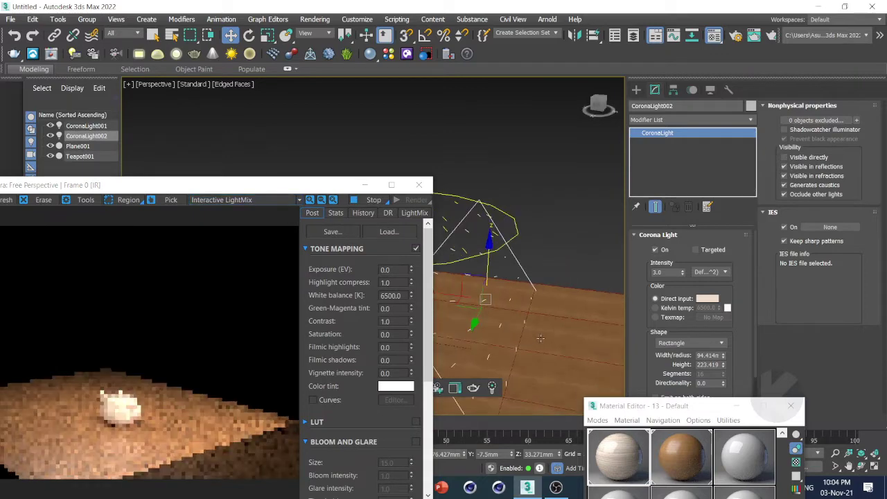
{"action": "middle_click_drag", "start_coordinate": [540, 338], "coordinate": [506, 265], "text": "alt"}
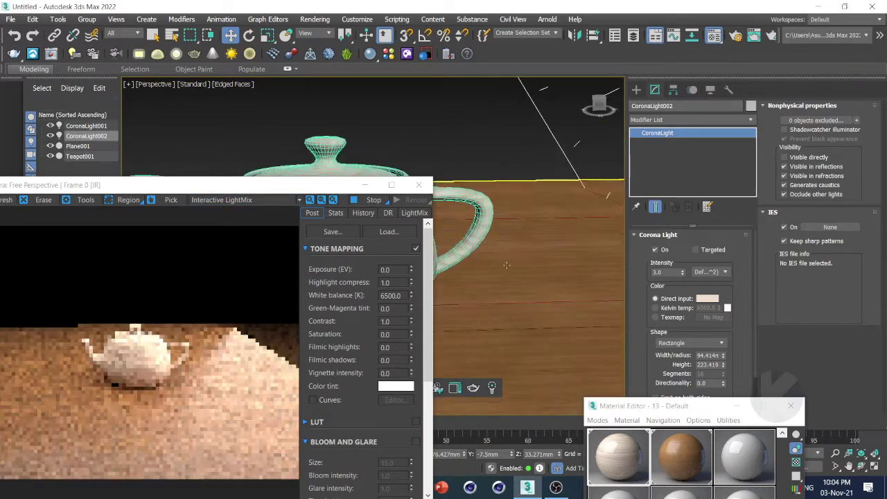
{"action": "scroll", "coordinate": [506, 266], "scroll_direction": "up", "scroll_amount": 5}
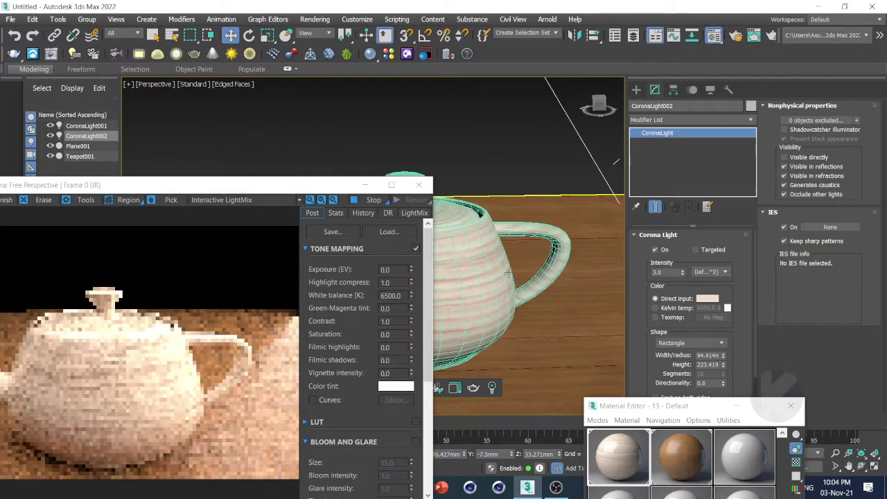
{"action": "left_click_drag", "start_coordinate": [278, 184], "coordinate": [387, 73]}
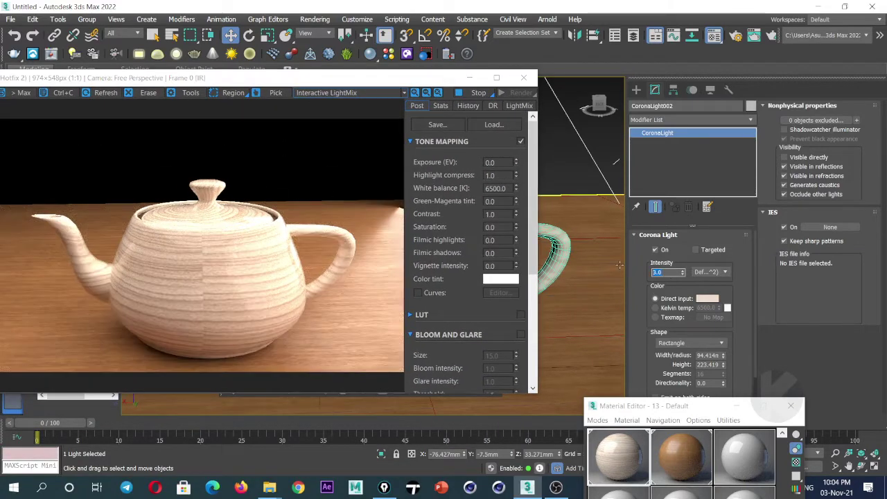
{"action": "double_click", "coordinate": [665, 272]}
{"action": "type", "text": "1"}
{"action": "key", "text": "Return"}
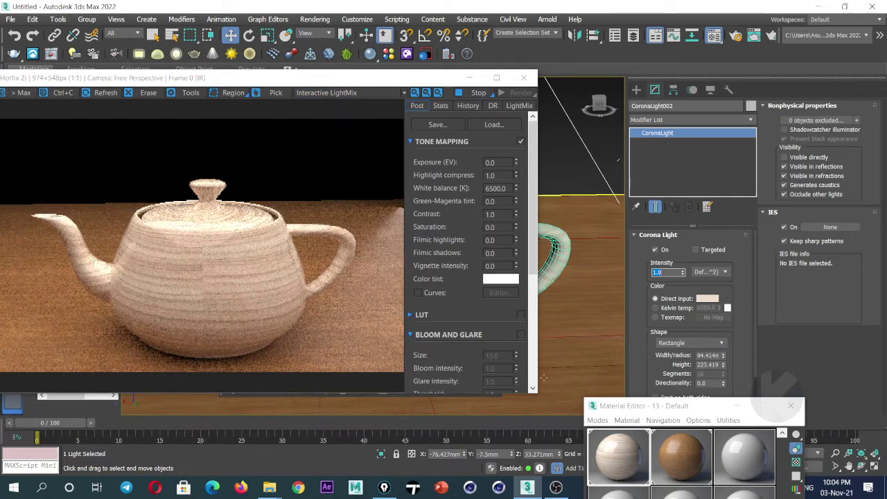
{"action": "left_click_drag", "start_coordinate": [395, 78], "coordinate": [234, 104]}
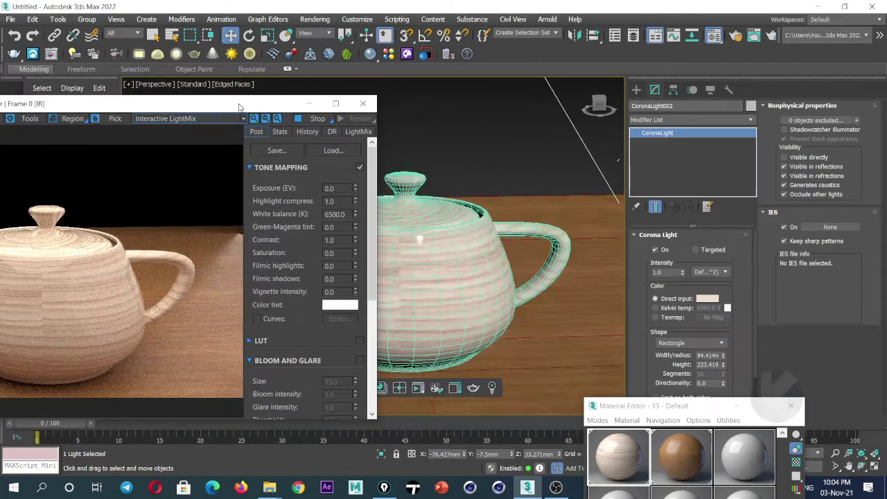
Select the teapot and try a tilt, checking it in the render window
{"action": "left_click", "coordinate": [434, 297]}
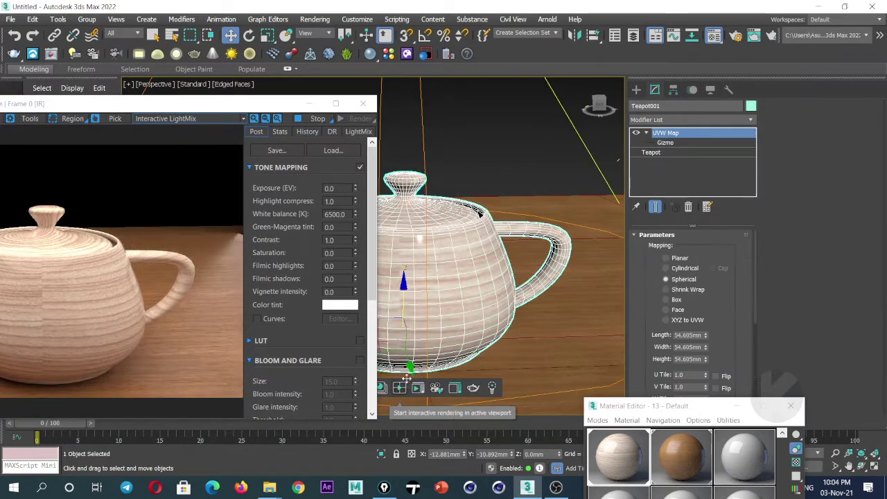
{"action": "key", "text": "e"}
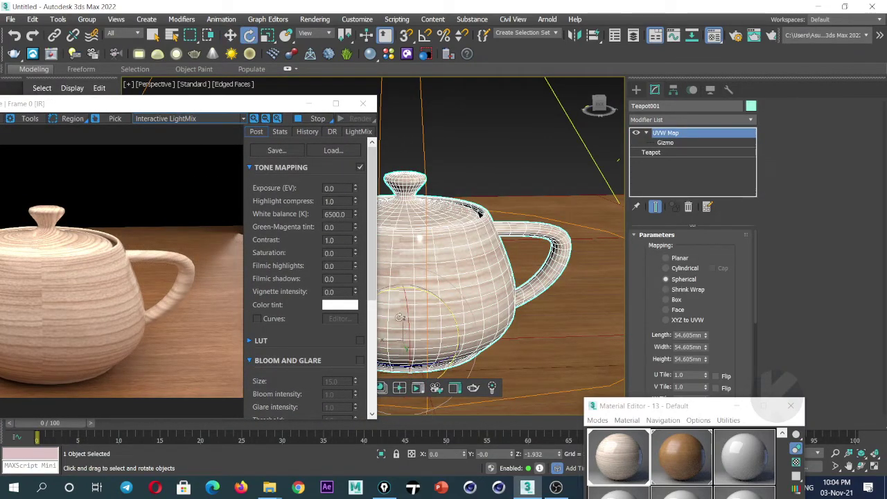
{"action": "left_click_drag", "start_coordinate": [207, 103], "coordinate": [93, 87]}
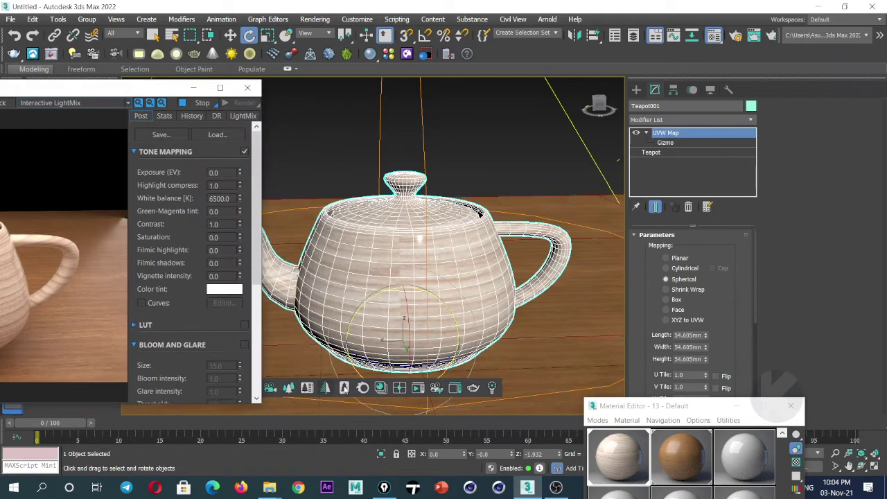
{"action": "left_click_drag", "start_coordinate": [363, 365], "coordinate": [424, 345]}
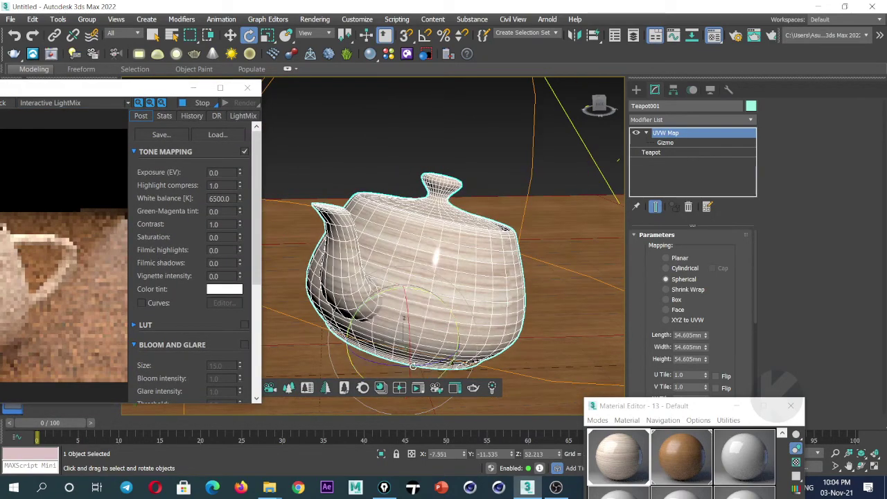
{"action": "left_click_drag", "start_coordinate": [147, 90], "coordinate": [370, 78]}
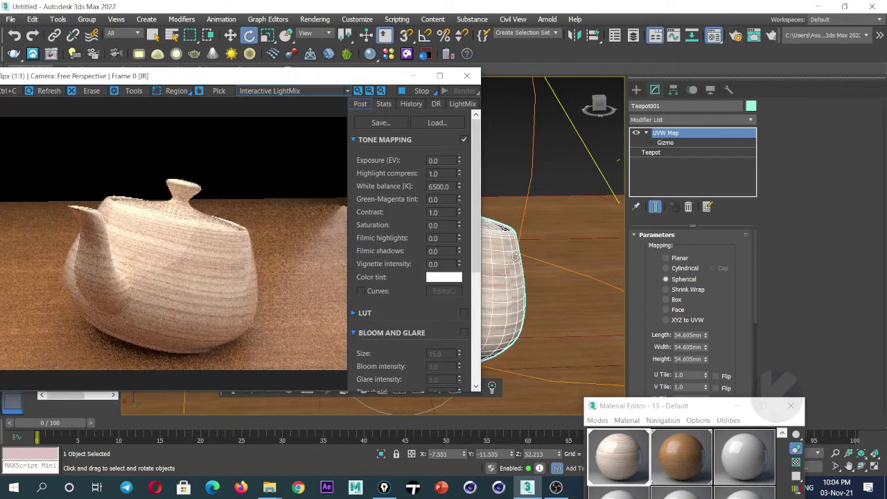
{"action": "left_click_drag", "start_coordinate": [375, 92], "coordinate": [227, 113]}
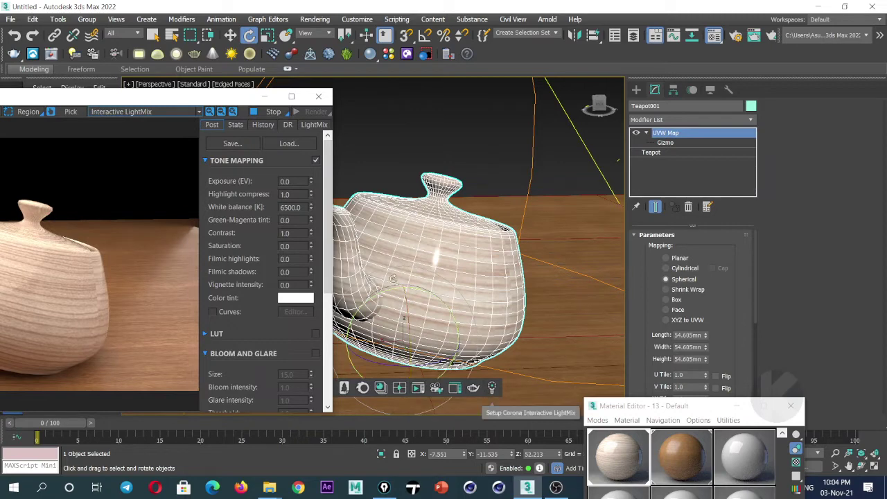
Undo the tilt and rotate the teapot about Z roughly 145° so the spout points right
{"action": "left_click", "coordinate": [421, 156]}
{"action": "key", "text": "ctrl+z"}
{"action": "key", "text": "shift+z"}
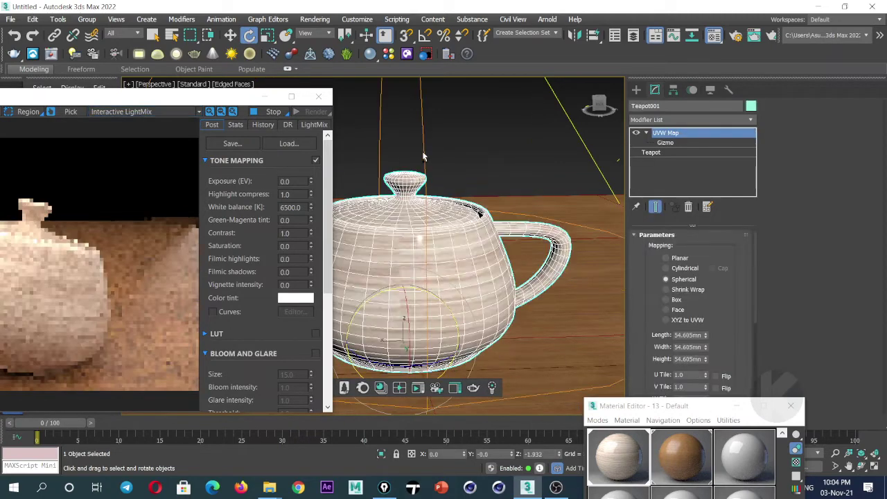
{"action": "left_click_drag", "start_coordinate": [260, 96], "coordinate": [210, 57]}
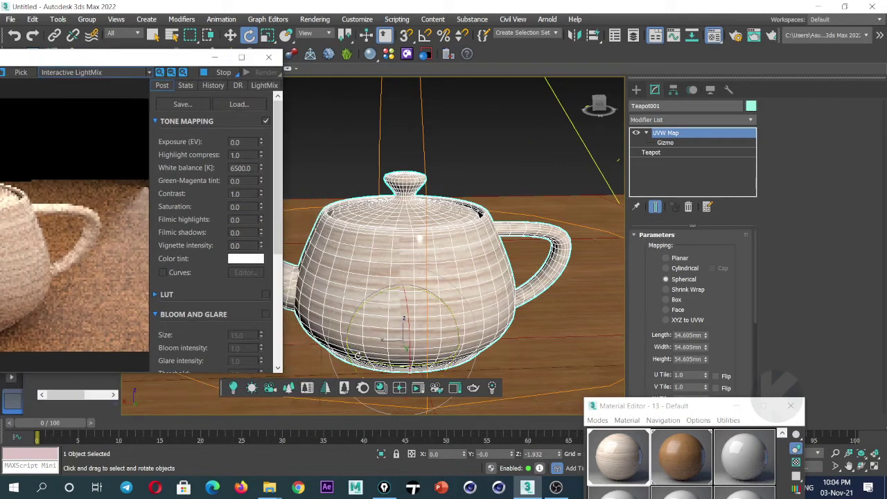
{"action": "left_click_drag", "start_coordinate": [366, 358], "coordinate": [501, 347]}
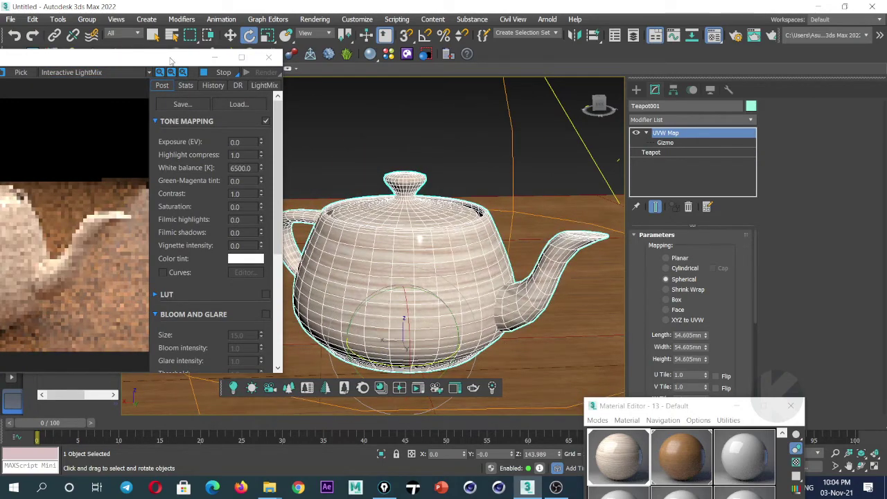
Tilt the teapot about X by about -25° and bring the material's Basic options into view
{"action": "mouse_move", "coordinate": [170, 60]}
{"action": "left_mouse_down"}
{"action": "mouse_move", "coordinate": [352, 70]}
{"action": "mouse_move", "coordinate": [209, 143]}
{"action": "left_mouse_up"}
{"action": "left_click_drag", "start_coordinate": [421, 365], "coordinate": [398, 334]}
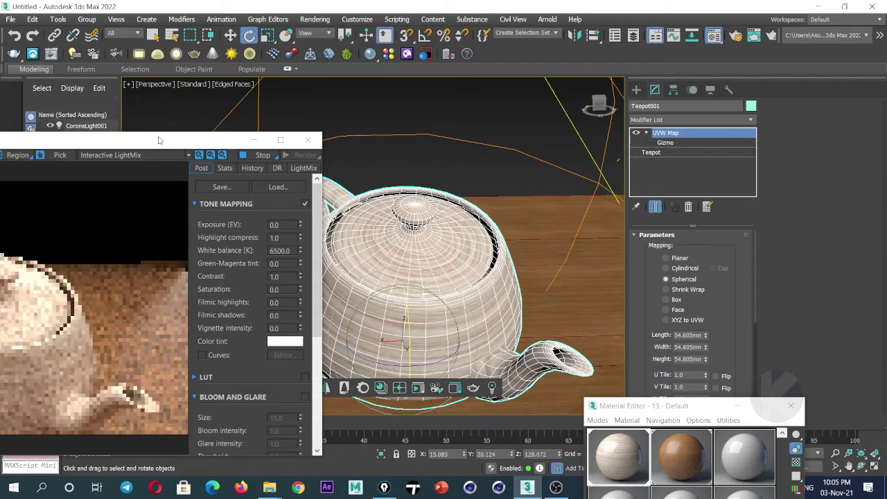
{"action": "left_click_drag", "start_coordinate": [162, 142], "coordinate": [288, 93]}
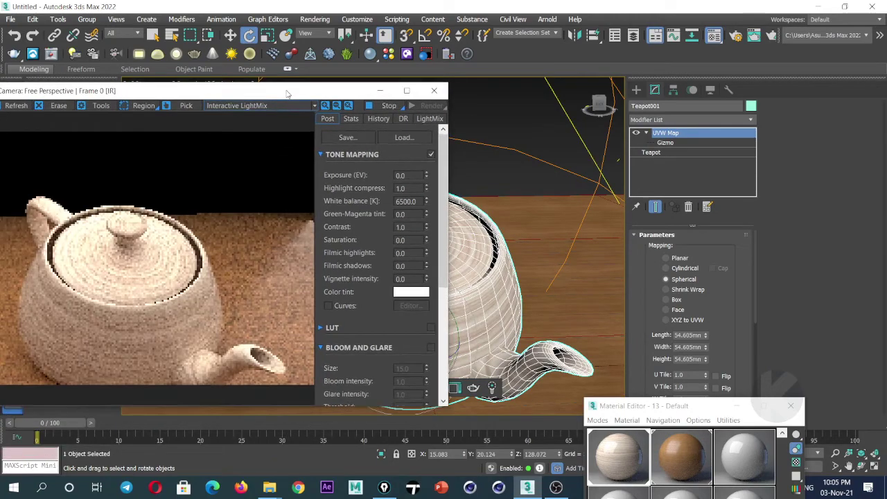
{"action": "mouse_move", "coordinate": [644, 406]}
{"action": "left_mouse_down"}
{"action": "mouse_move", "coordinate": [644, 225]}
{"action": "mouse_move", "coordinate": [585, 107]}
{"action": "left_mouse_up"}
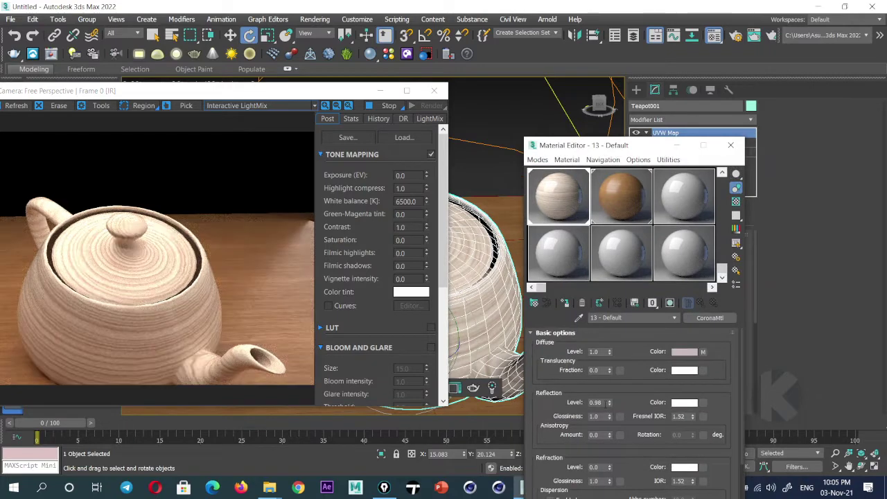
Try Reflection Level values of 0.5 and then 0.9
{"action": "double_click", "coordinate": [596, 402]}
{"action": "type", "text": "0.5"}
{"action": "key", "text": "Return"}
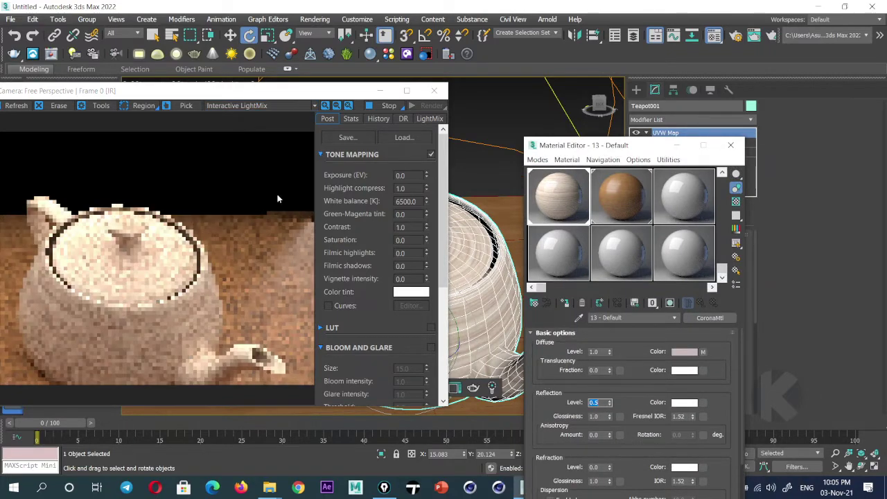
{"action": "left_click_drag", "start_coordinate": [216, 95], "coordinate": [238, 73]}
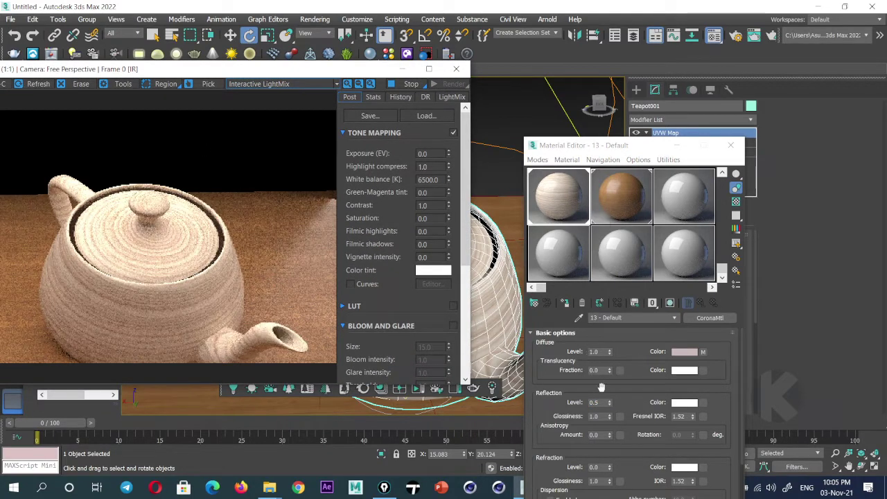
{"action": "double_click", "coordinate": [598, 403]}
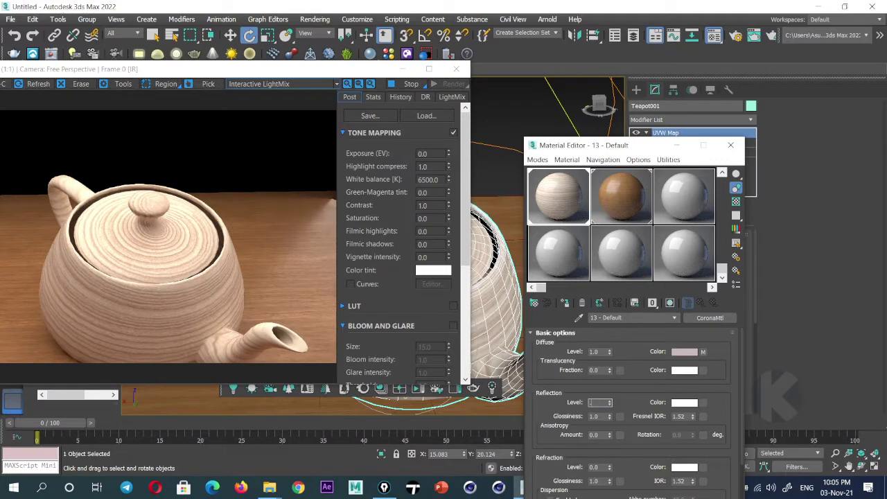
{"action": "type", "text": "0.9"}
{"action": "key", "text": "Return"}
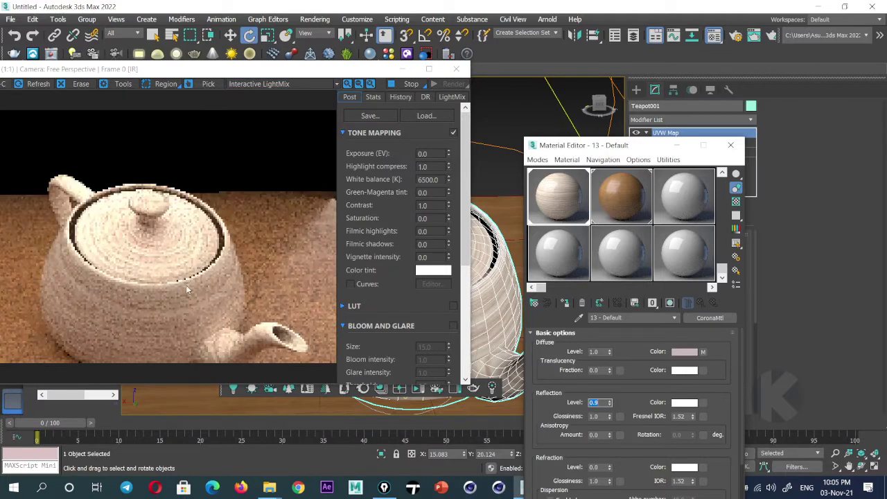
Set the reflection colour to black, then to white (RGB 255)
{"action": "left_click", "coordinate": [682, 403]}
{"action": "left_click_drag", "start_coordinate": [296, 127], "coordinate": [298, 68]}
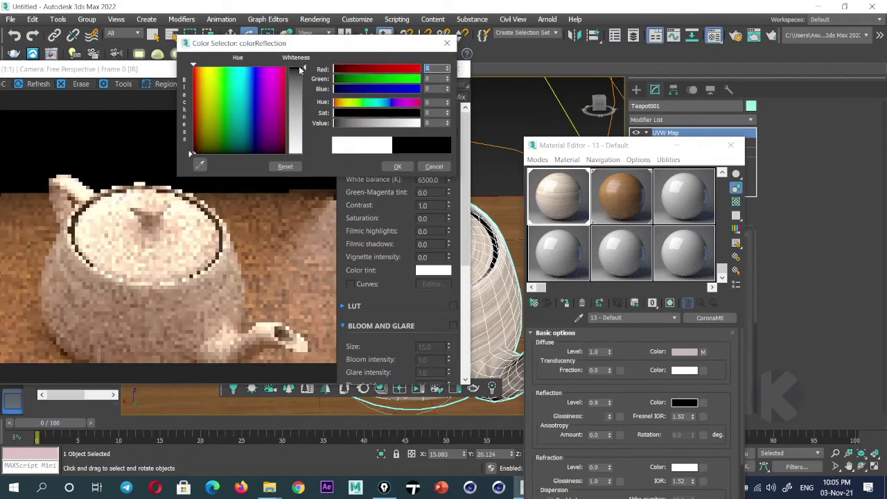
{"action": "left_click", "coordinate": [397, 166]}
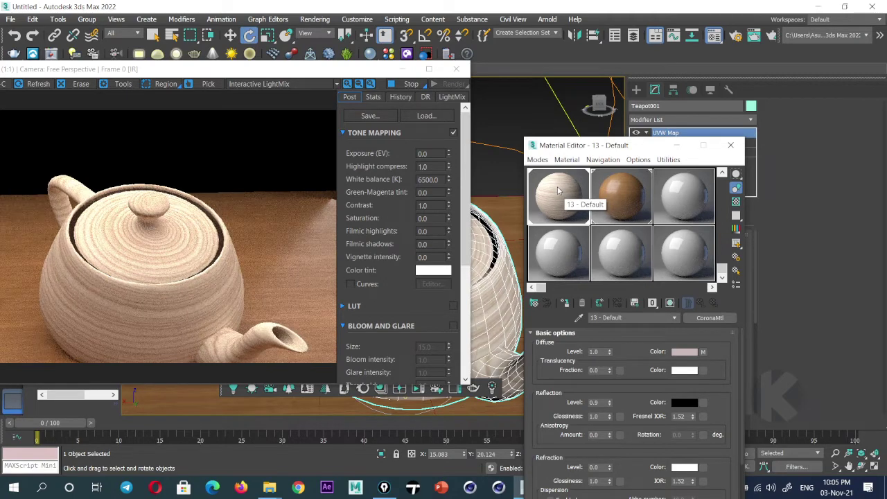
{"action": "left_click", "coordinate": [680, 403]}
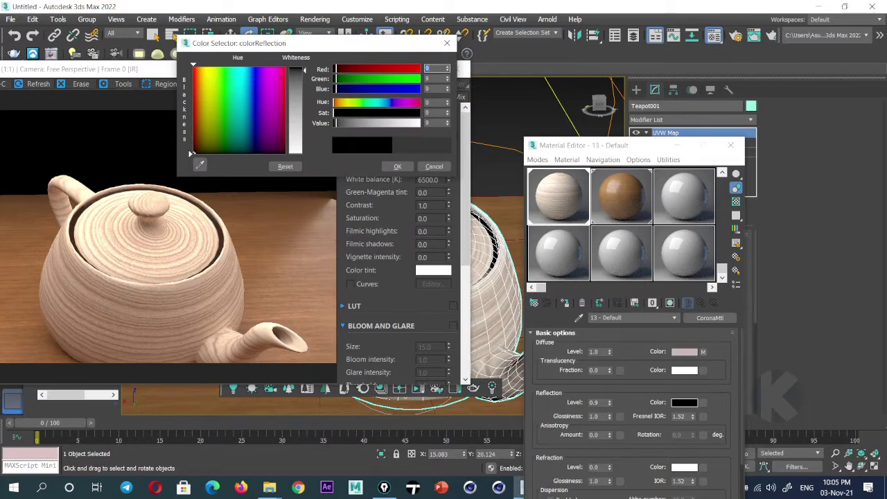
{"action": "type", "text": "255"}
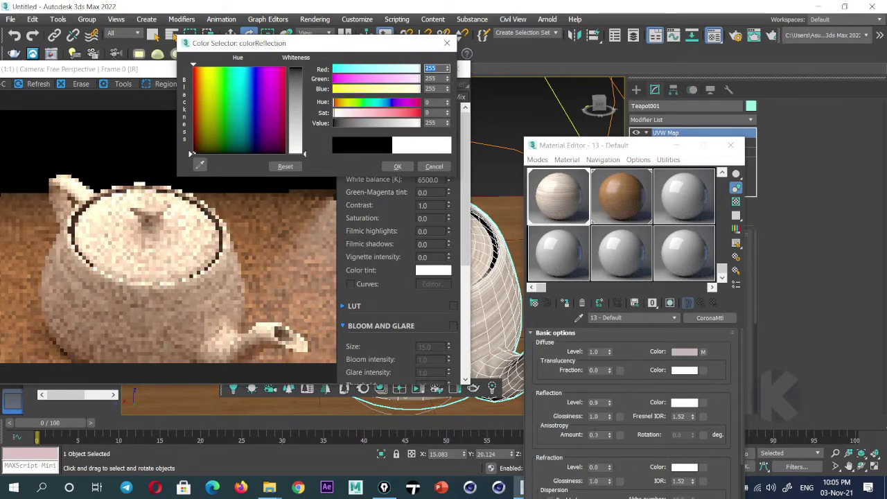
Set Reflection Level to 0.8 and open an enlarged preview of the wood sample slot
{"action": "double_click", "coordinate": [596, 403]}
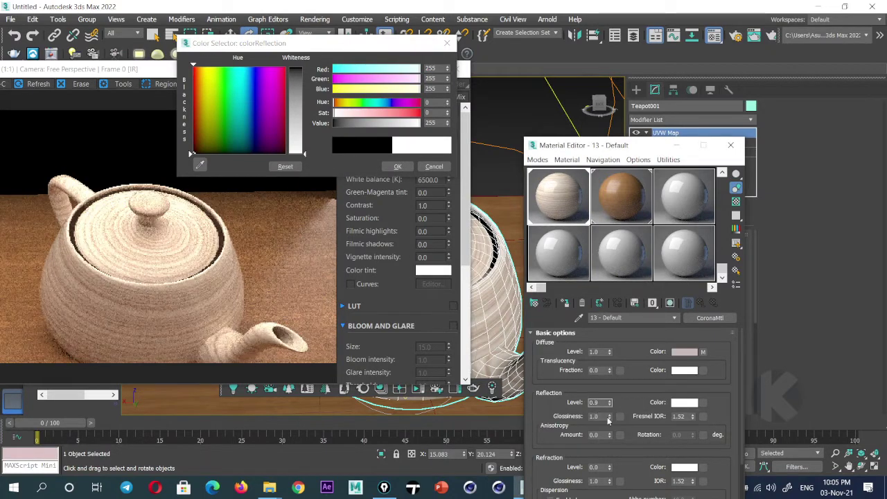
{"action": "type", "text": "0."}
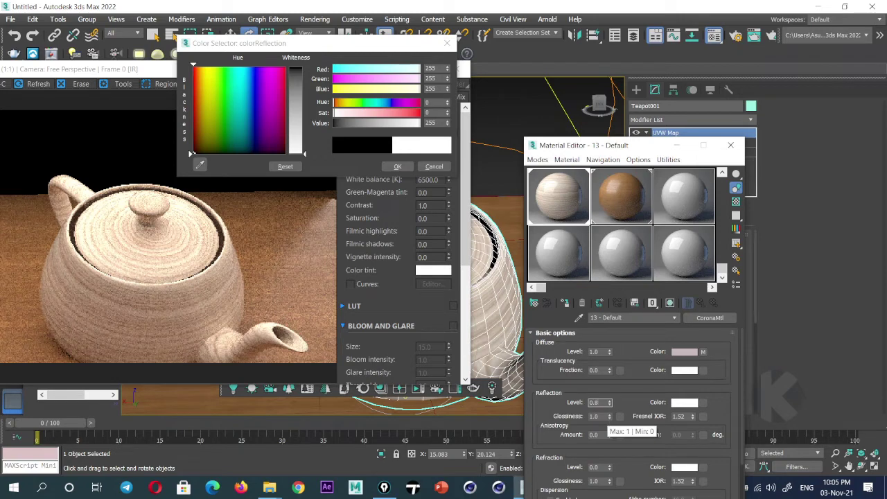
{"action": "key", "text": "Return"}
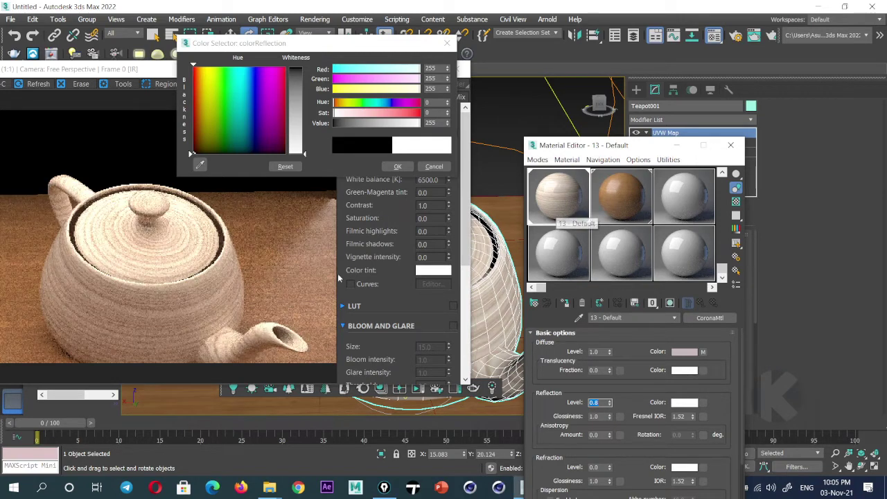
{"action": "double_click", "coordinate": [557, 198]}
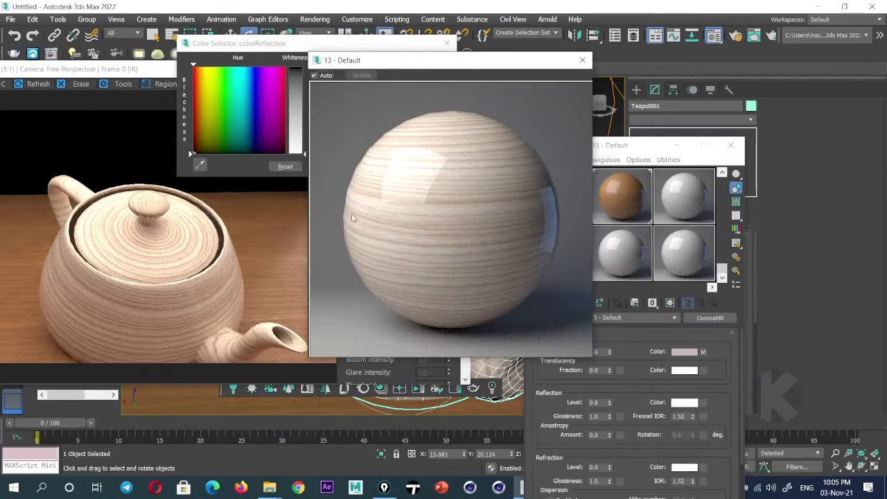
Bring the Material Editor into view and set Reflection Level to 1.0
{"action": "left_click", "coordinate": [447, 131]}
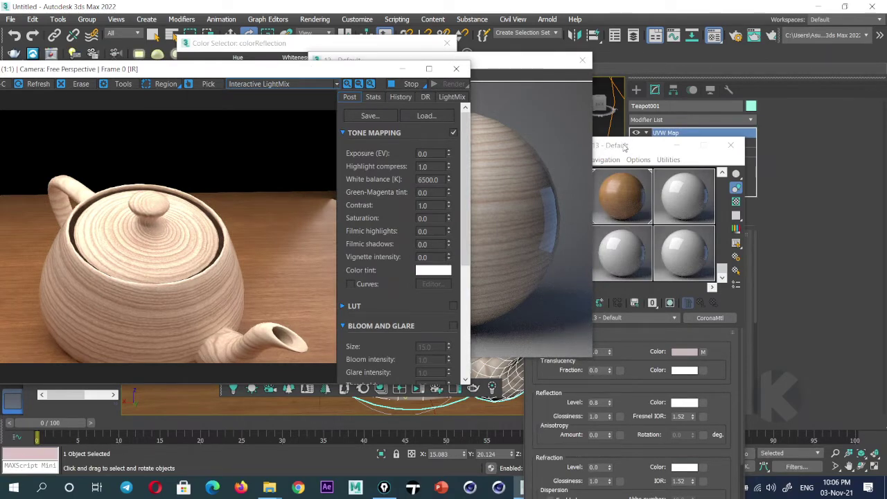
{"action": "left_click", "coordinate": [624, 147]}
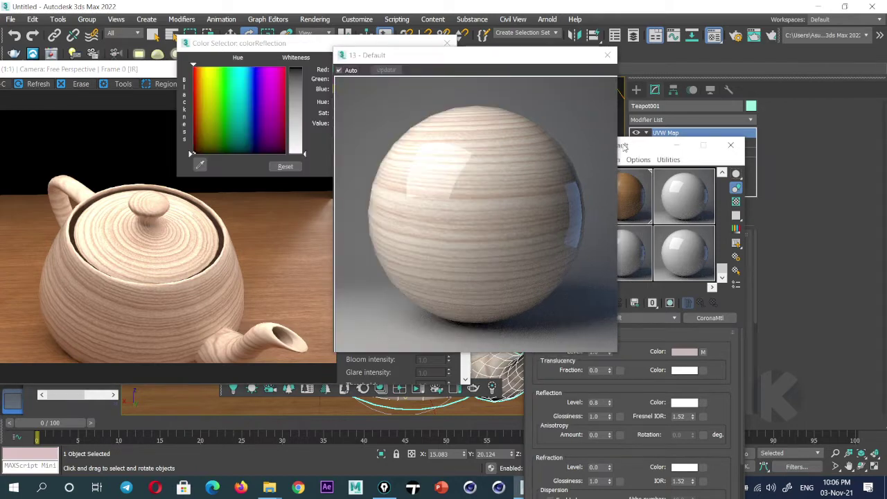
{"action": "mouse_move", "coordinate": [638, 146]}
{"action": "left_mouse_down"}
{"action": "mouse_move", "coordinate": [747, 104]}
{"action": "mouse_move", "coordinate": [751, 82]}
{"action": "left_mouse_up"}
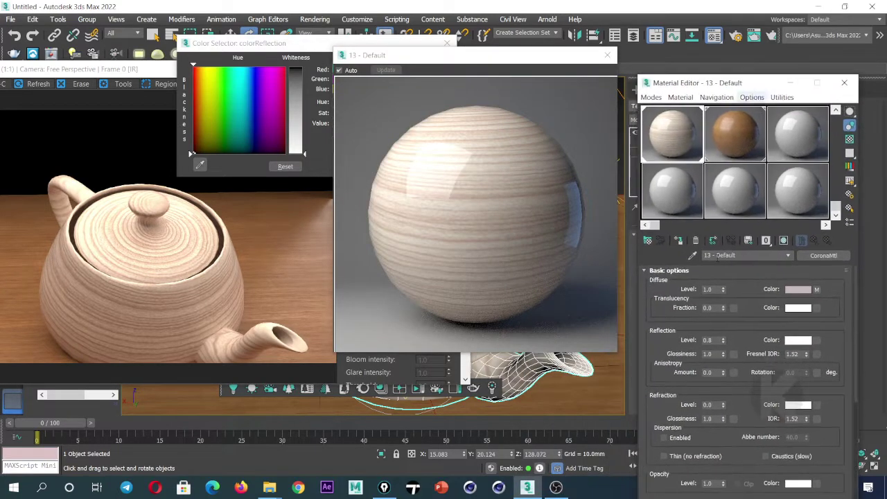
{"action": "left_click", "coordinate": [712, 340]}
{"action": "type", "text": "1"}
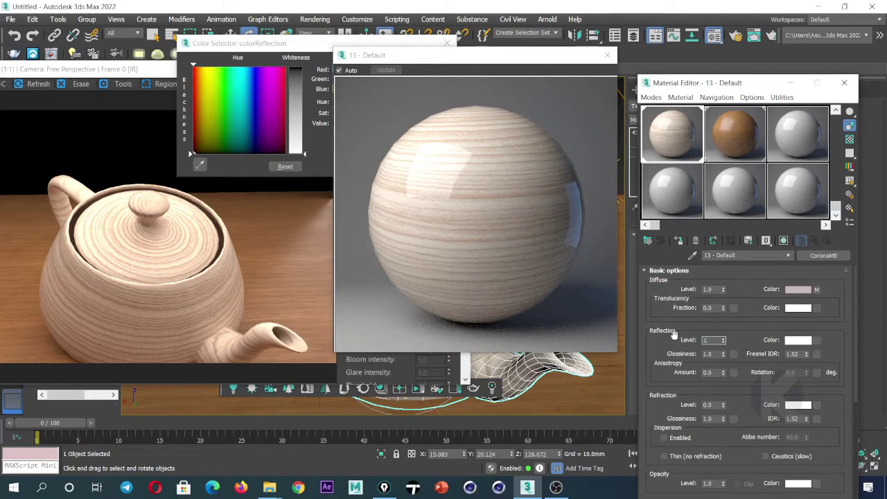
{"action": "key", "text": "Return"}
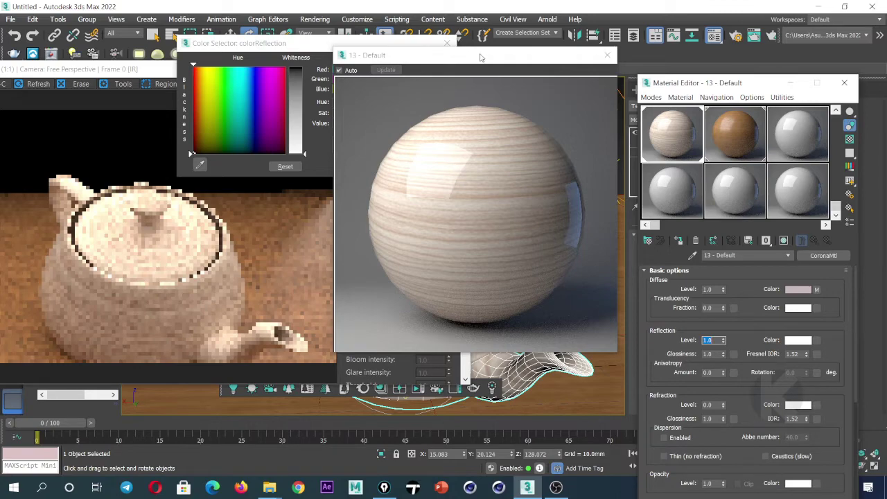
Set the reflection colour to mid grey (99, 99, 99)
{"action": "left_click_drag", "start_coordinate": [484, 57], "coordinate": [490, 53]}
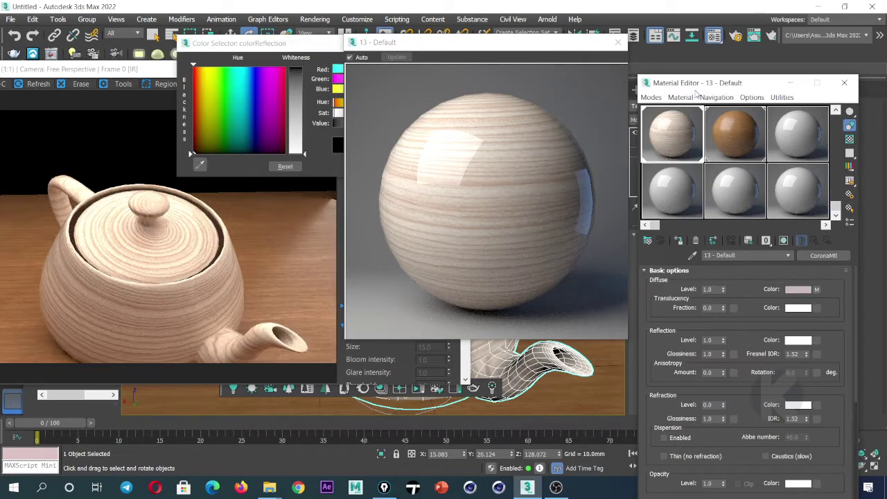
{"action": "left_click_drag", "start_coordinate": [695, 84], "coordinate": [708, 57]}
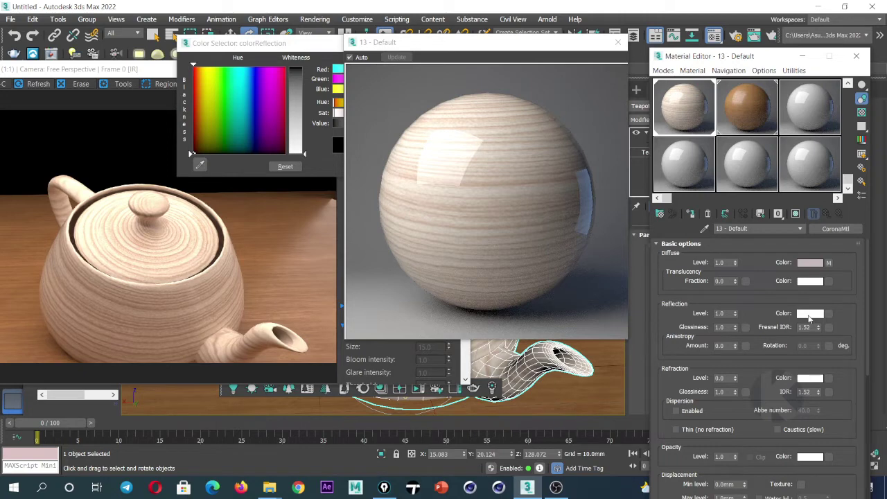
{"action": "left_click", "coordinate": [303, 104]}
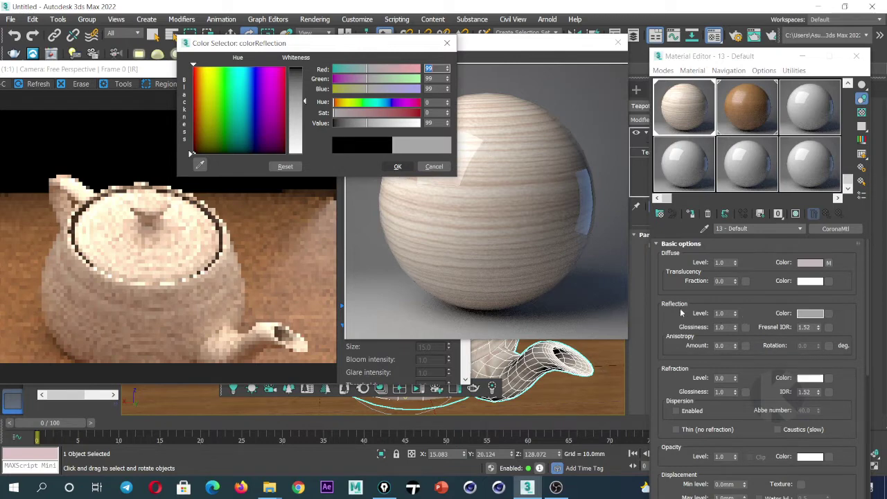
{"action": "key", "text": "Return"}
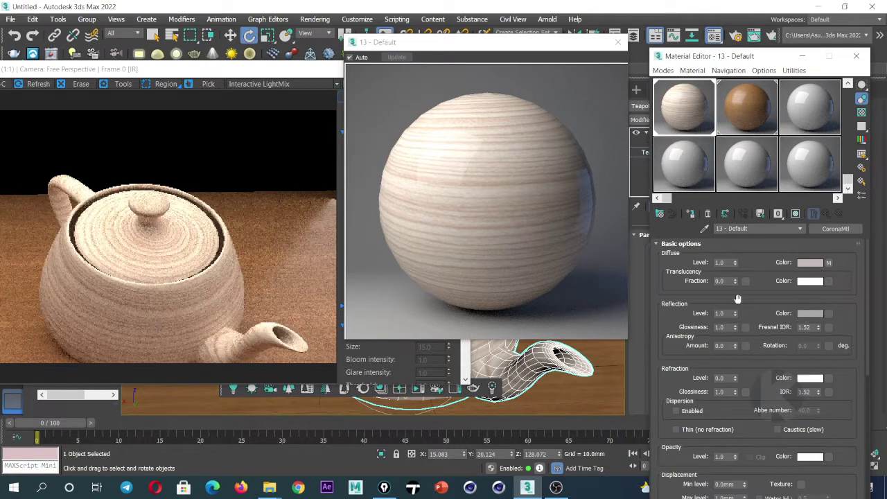
Reset the reflection colour to black and lower Reflection Level to 0.9
{"action": "left_click", "coordinate": [809, 313]}
{"action": "left_click", "coordinate": [193, 151]}
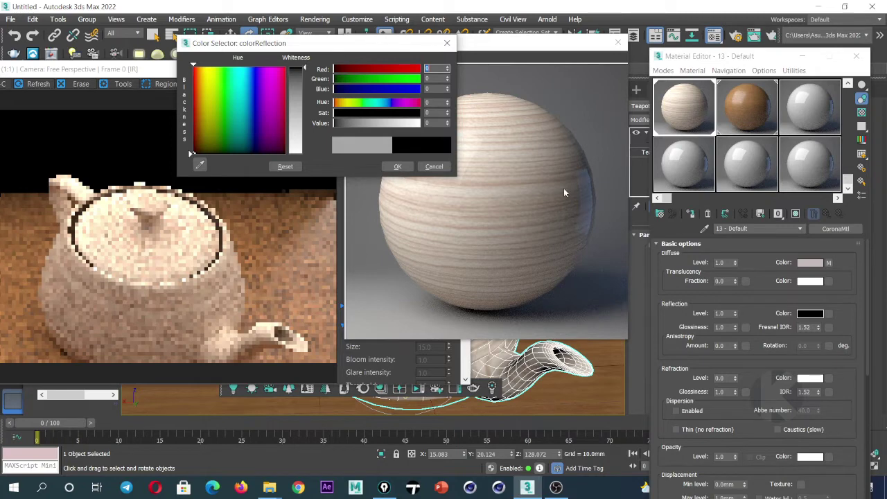
{"action": "key", "text": "Return"}
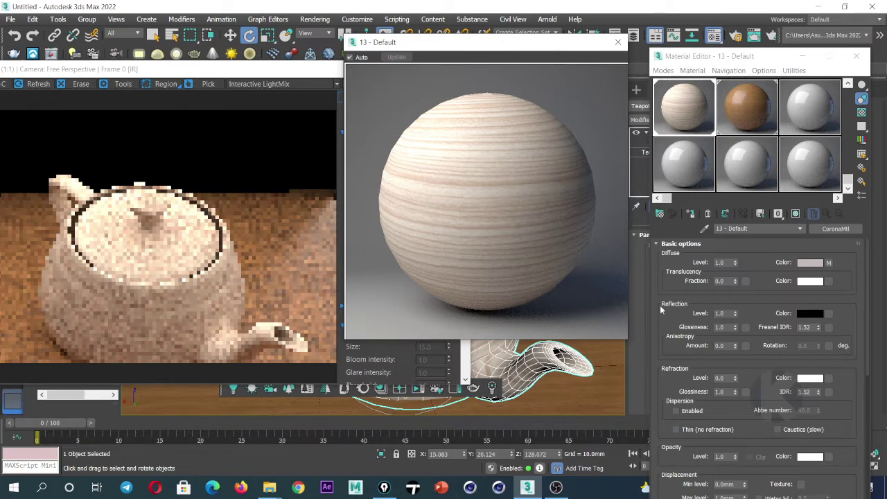
{"action": "double_click", "coordinate": [726, 315]}
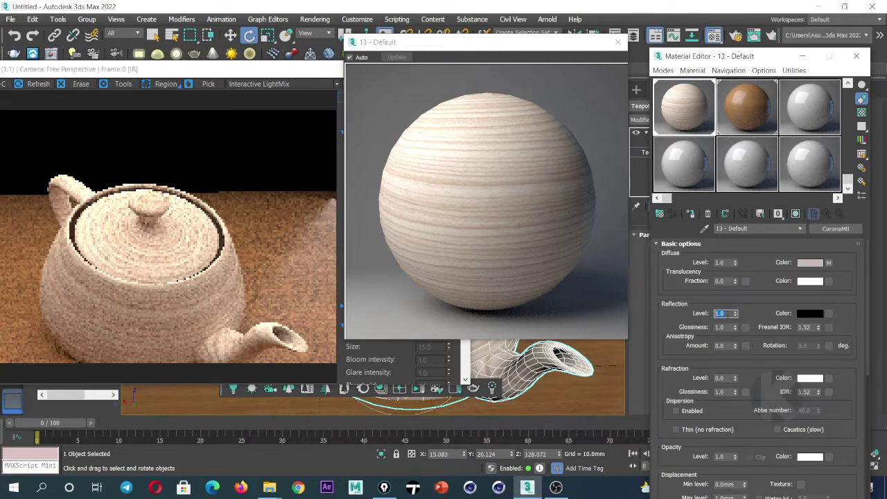
{"action": "left_click", "coordinate": [736, 316]}
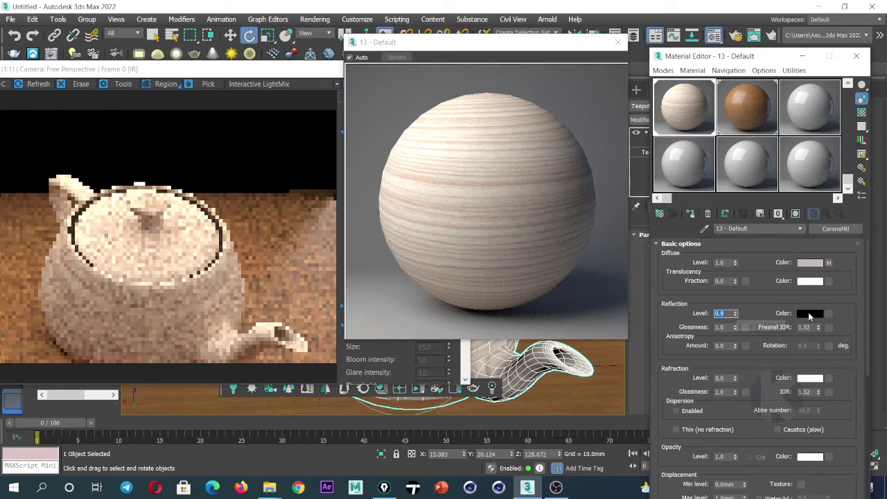
Set the reflection colour to light grey 152 and reopen the enlarged material preview
{"action": "left_click", "coordinate": [809, 313]}
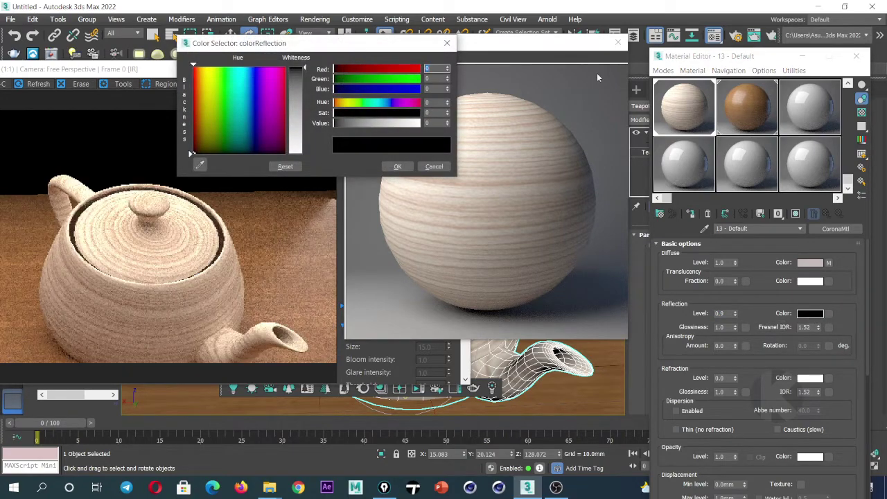
{"action": "left_click", "coordinate": [617, 42]}
{"action": "left_click_drag", "start_coordinate": [332, 123], "coordinate": [384, 123]}
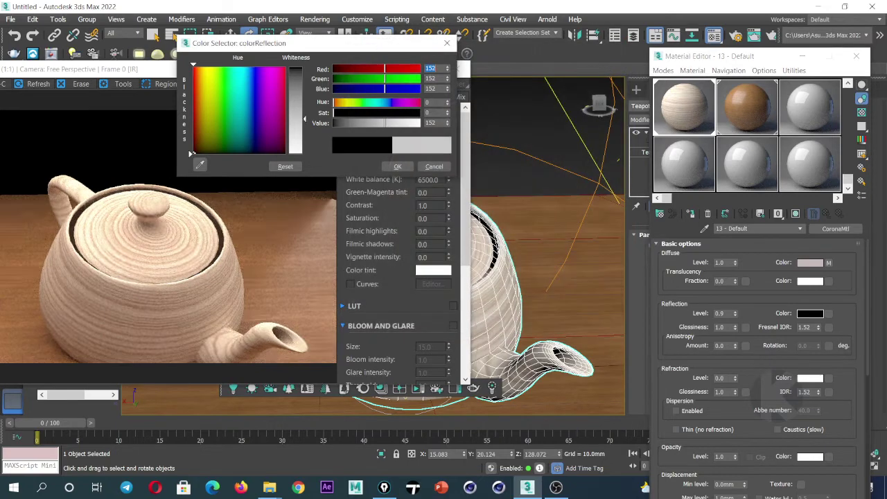
{"action": "left_click", "coordinate": [397, 166]}
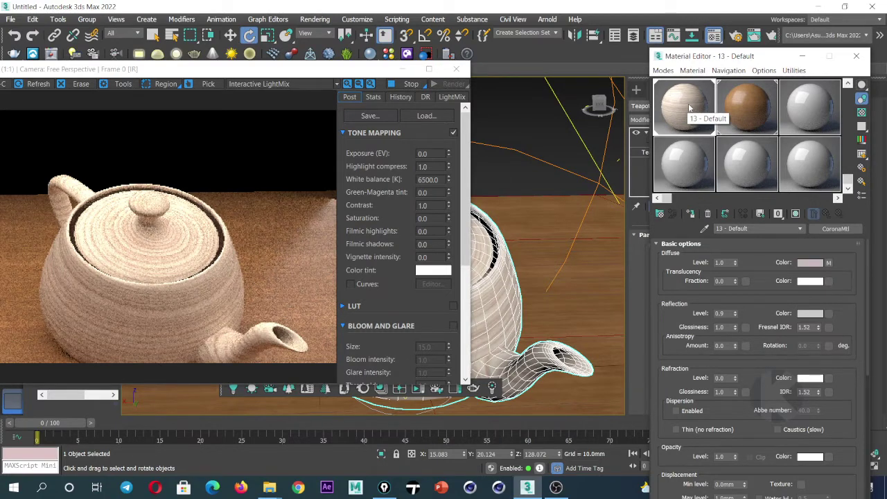
{"action": "double_click", "coordinate": [688, 107]}
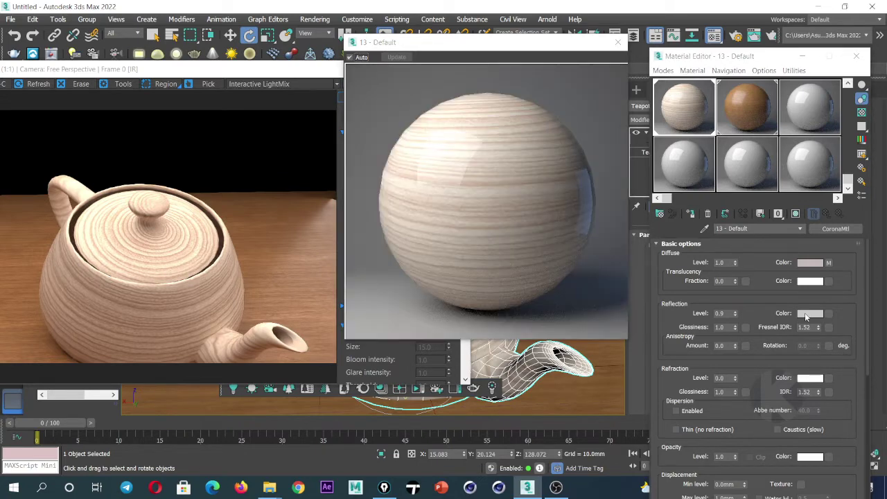
Annotate the material name, glossiness setting, preview sphere highlights and teapot lid
{"action": "left_click", "coordinate": [805, 312]}
{"action": "left_click", "coordinate": [398, 167]}
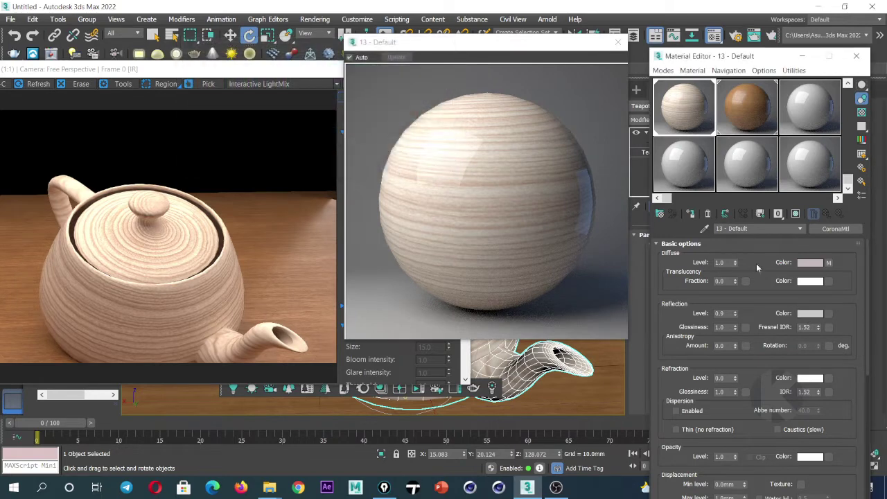
{"action": "left_click_drag", "start_coordinate": [618, 199], "coordinate": [596, 195]}
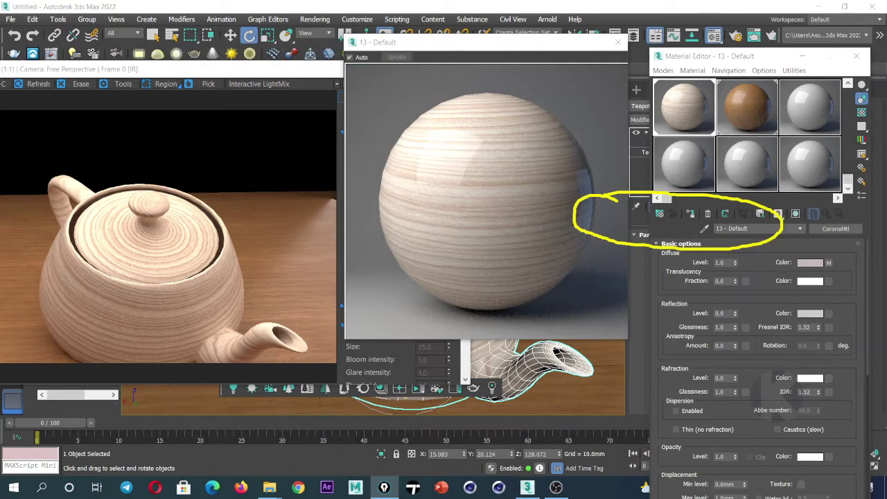
{"action": "mouse_move", "coordinate": [708, 326]}
{"action": "left_mouse_down"}
{"action": "mouse_move", "coordinate": [690, 326]}
{"action": "mouse_move", "coordinate": [736, 338]}
{"action": "mouse_move", "coordinate": [700, 323]}
{"action": "left_mouse_up"}
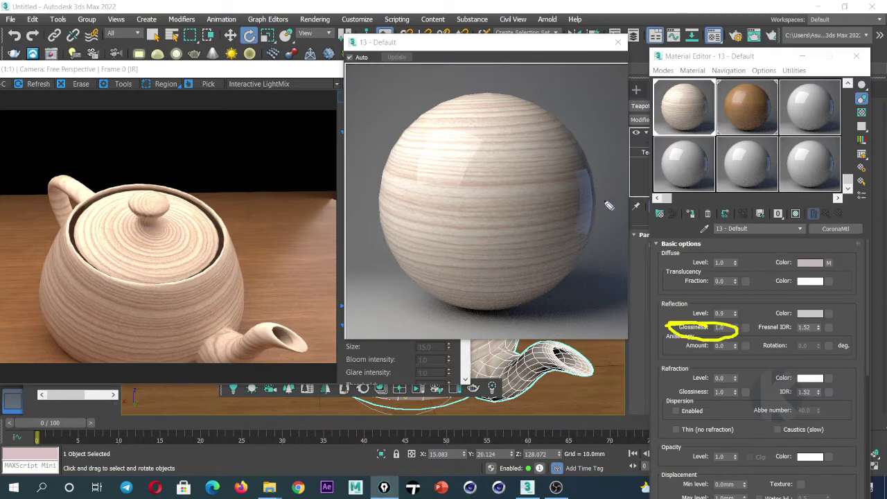
{"action": "left_click_drag", "start_coordinate": [586, 164], "coordinate": [581, 166]}
{"action": "left_click_drag", "start_coordinate": [461, 132], "coordinate": [465, 164]}
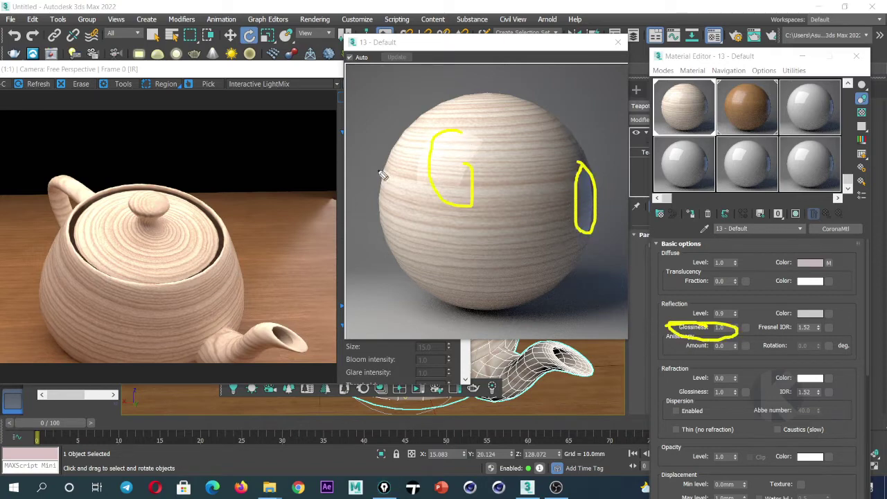
{"action": "mouse_move", "coordinate": [300, 125]}
{"action": "left_mouse_down"}
{"action": "mouse_move", "coordinate": [219, 199]}
{"action": "mouse_move", "coordinate": [237, 243]}
{"action": "mouse_move", "coordinate": [201, 211]}
{"action": "mouse_move", "coordinate": [190, 219]}
{"action": "left_mouse_up"}
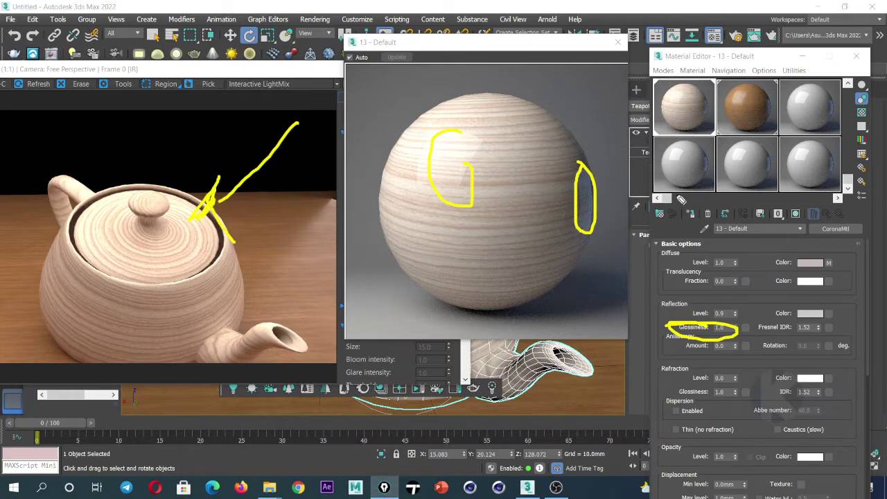
Set Reflection Glossiness to 0.7 and close the enlarged material preview
{"action": "left_click", "coordinate": [724, 326]}
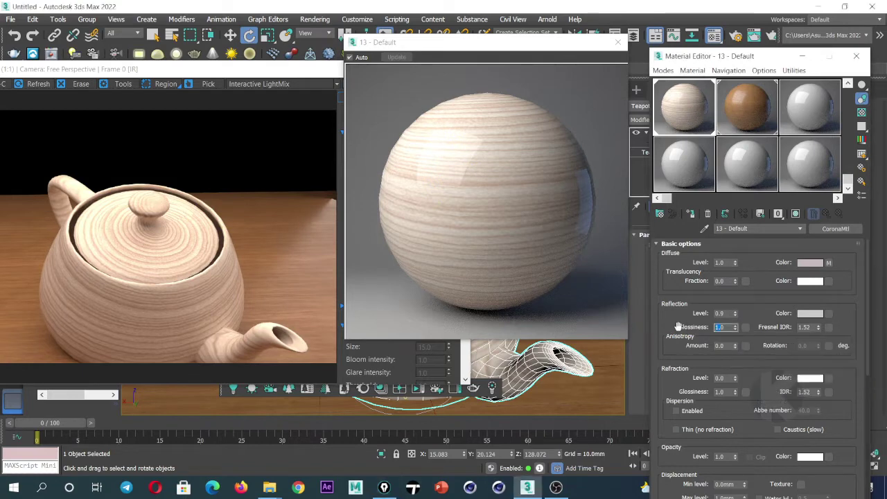
{"action": "type", "text": "0.7"}
{"action": "key", "text": "Return"}
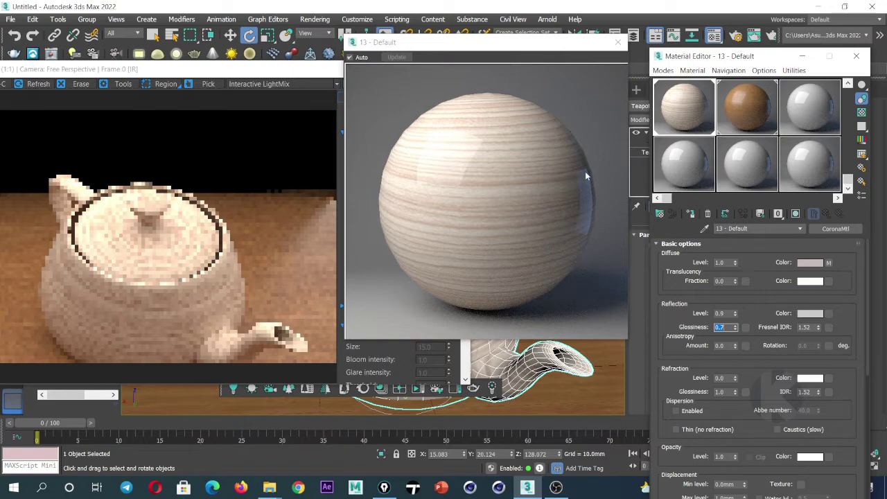
{"action": "left_click", "coordinate": [618, 42]}
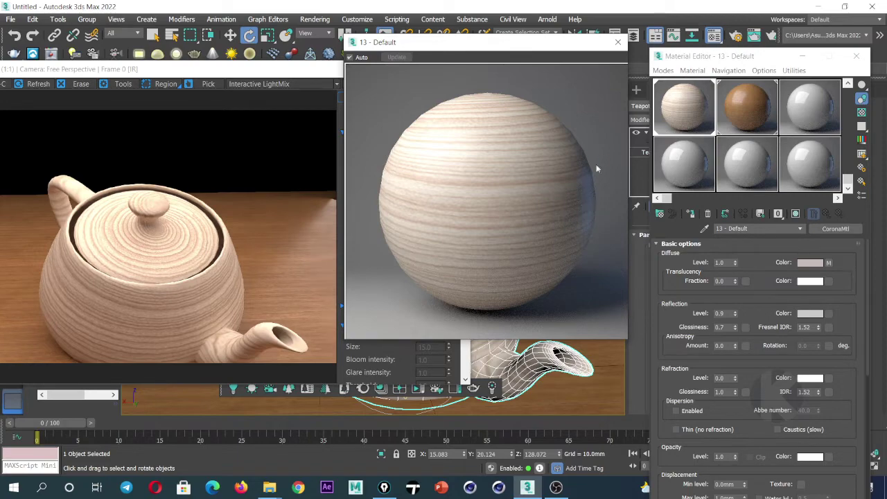
{"action": "left_click", "coordinate": [617, 41]}
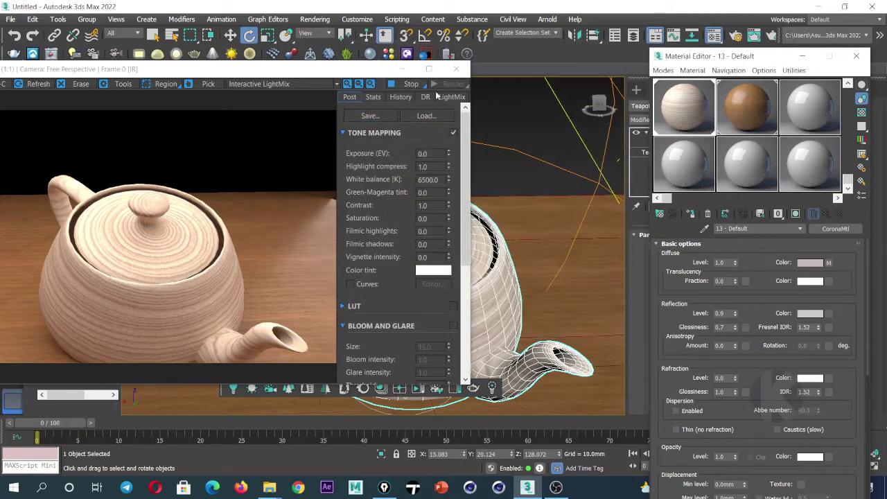
Close the Corona frame buffer, orbit to eye level and select floor plane Plane001
{"action": "left_click", "coordinate": [460, 70]}
{"action": "scroll", "coordinate": [409, 257], "scroll_direction": "up", "scroll_amount": 2}
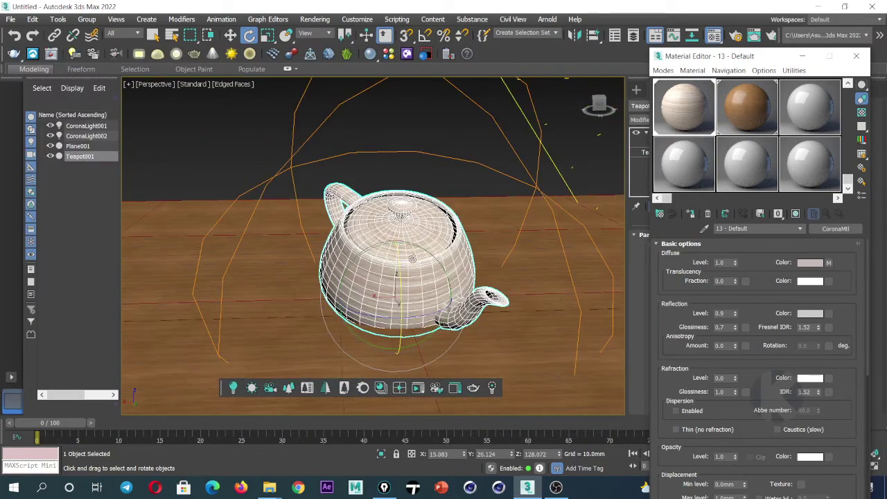
{"action": "mouse_move", "coordinate": [399, 300]}
{"action": "middle_mouse_down", "text": "alt"}
{"action": "mouse_move", "coordinate": [443, 240]}
{"action": "mouse_move", "coordinate": [481, 328]}
{"action": "mouse_move", "coordinate": [485, 305]}
{"action": "middle_mouse_up", "text": "alt"}
{"action": "key", "text": "w"}
{"action": "left_click", "coordinate": [484, 333]}
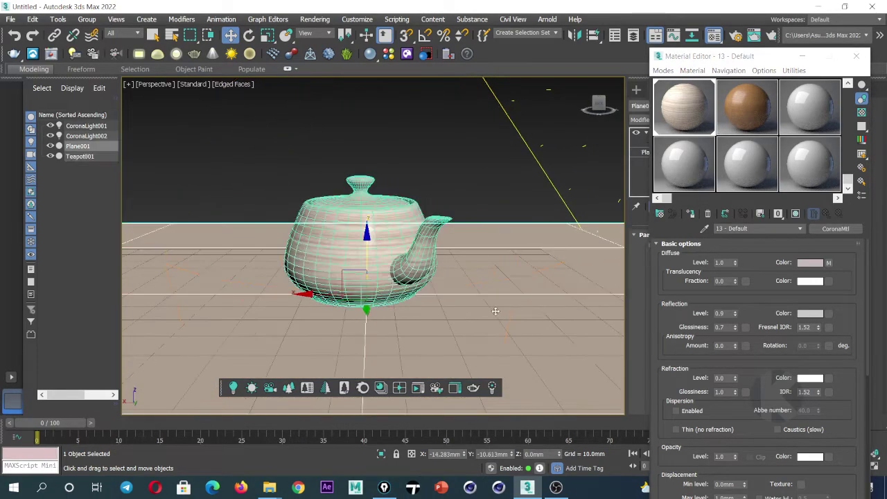
Activate the Gizmo sub-object of Plane001's UVW Map modifier around the teapot
{"action": "left_click_drag", "start_coordinate": [755, 59], "coordinate": [669, 379]}
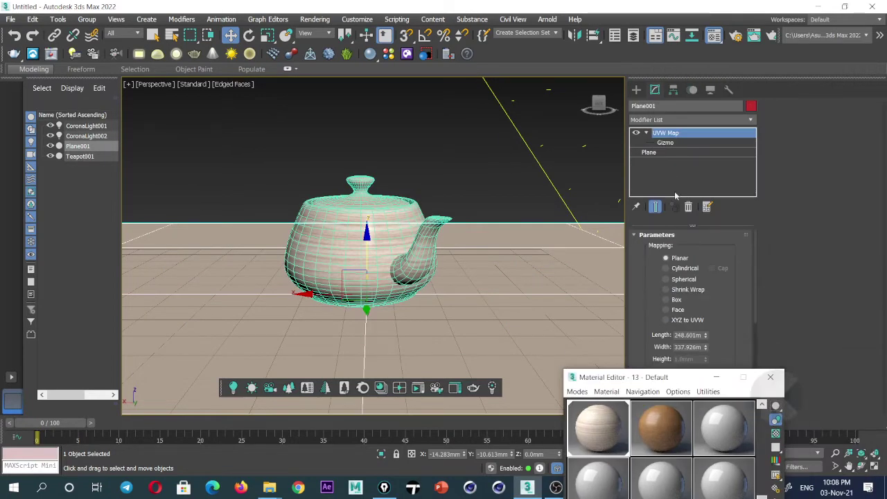
{"action": "left_click_drag", "start_coordinate": [649, 281], "coordinate": [649, 176]}
{"action": "left_click_drag", "start_coordinate": [658, 376], "coordinate": [270, 351]}
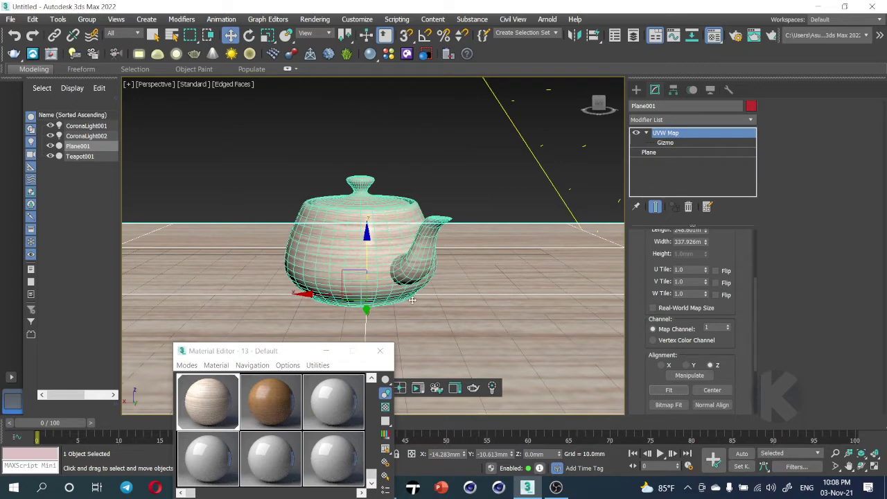
{"action": "scroll", "coordinate": [414, 300], "scroll_direction": "up", "scroll_amount": 3}
{"action": "middle_click_drag", "start_coordinate": [414, 300], "coordinate": [430, 300], "text": "alt"}
{"action": "left_click", "coordinate": [663, 143]}
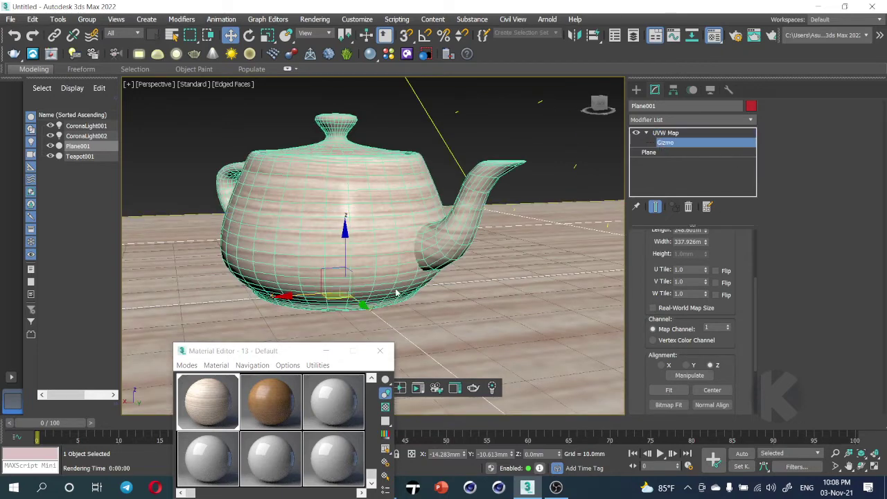
{"action": "scroll", "coordinate": [416, 298], "scroll_direction": "down", "scroll_amount": 2}
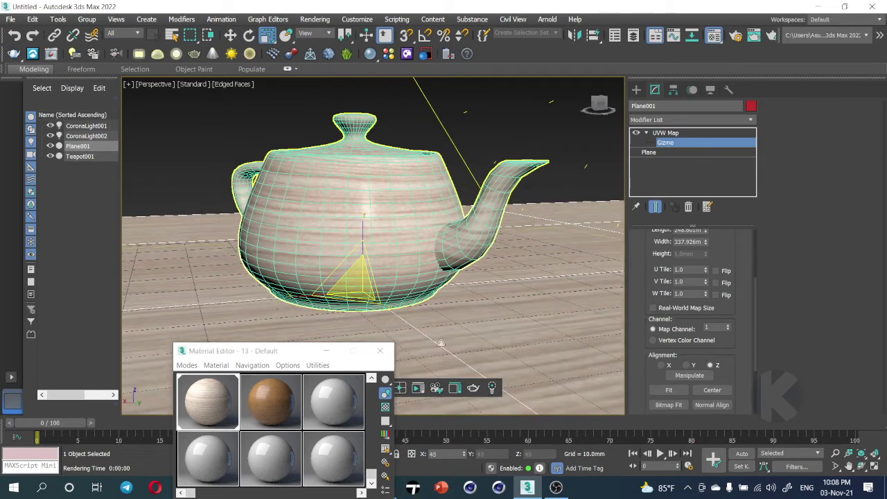
{"action": "scroll", "coordinate": [428, 296], "scroll_direction": "down", "scroll_amount": 1}
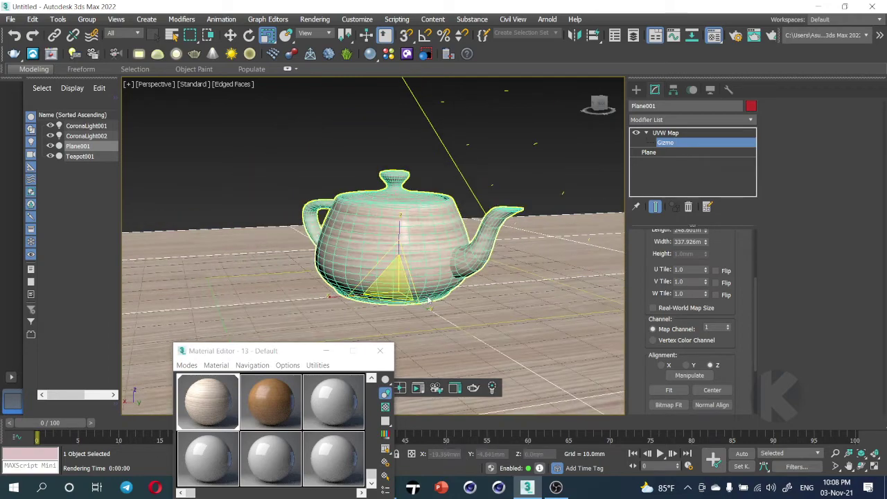
{"action": "scroll", "coordinate": [419, 315], "scroll_direction": "up", "scroll_amount": 2}
{"action": "scroll", "coordinate": [418, 315], "scroll_direction": "up", "scroll_amount": 1}
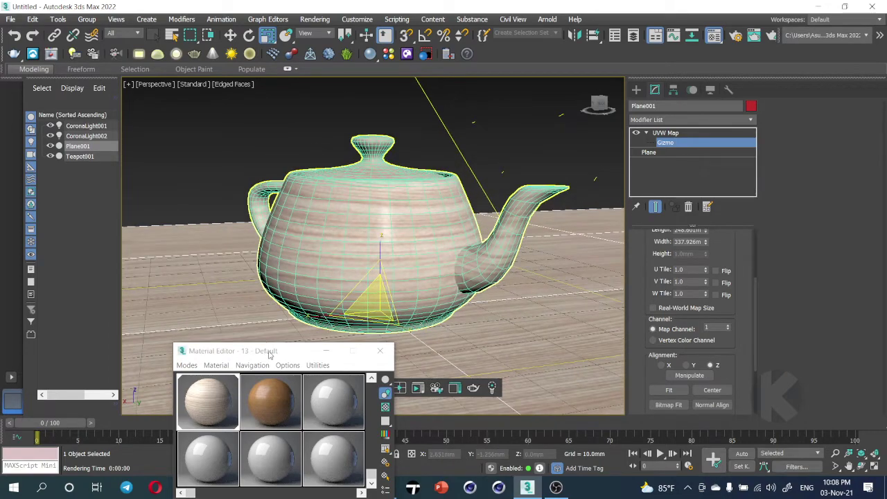
{"action": "left_click_drag", "start_coordinate": [267, 350], "coordinate": [96, 144]}
Render the scene and start Corona interactive rendering in the frame buffer
{"action": "left_click", "coordinate": [769, 36]}
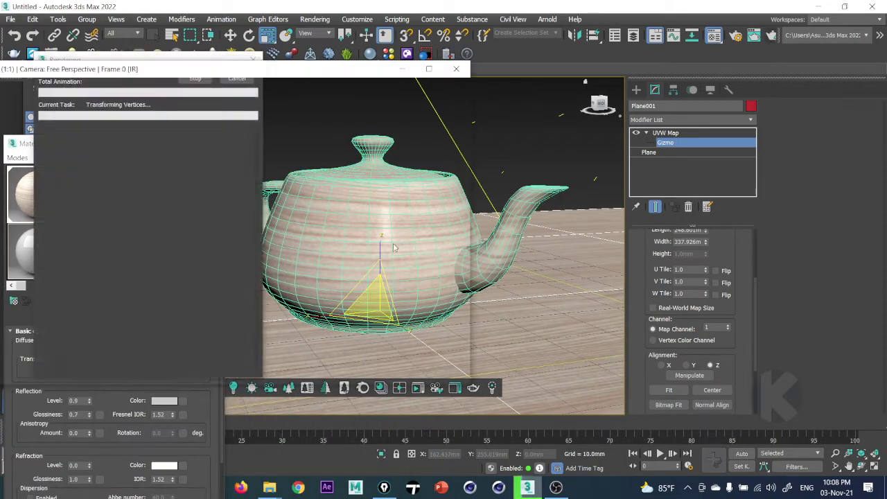
{"action": "mouse_move", "coordinate": [304, 63]}
{"action": "left_mouse_down"}
{"action": "mouse_move", "coordinate": [565, 129]}
{"action": "mouse_move", "coordinate": [694, 117]}
{"action": "left_mouse_up"}
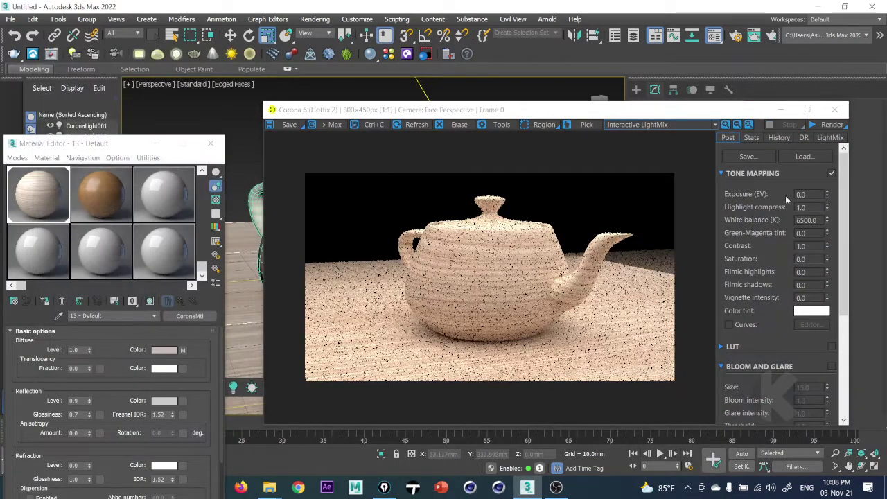
{"action": "left_click", "coordinate": [831, 125]}
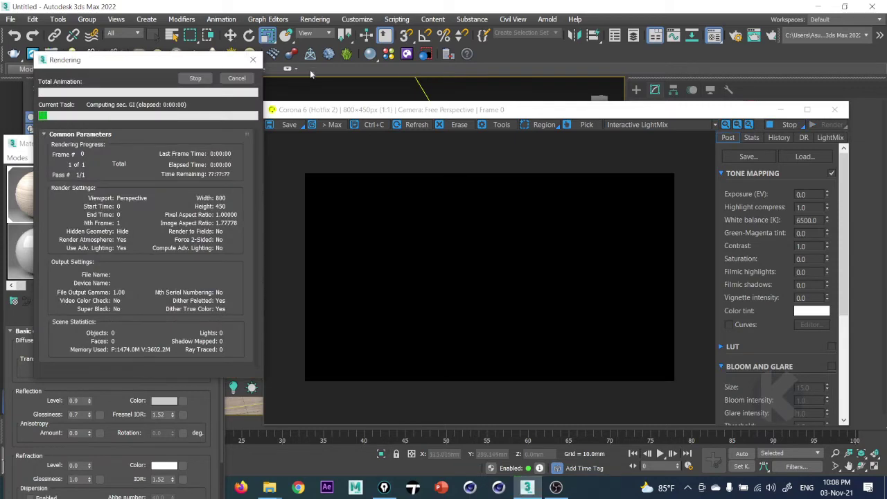
{"action": "left_click", "coordinate": [847, 129]}
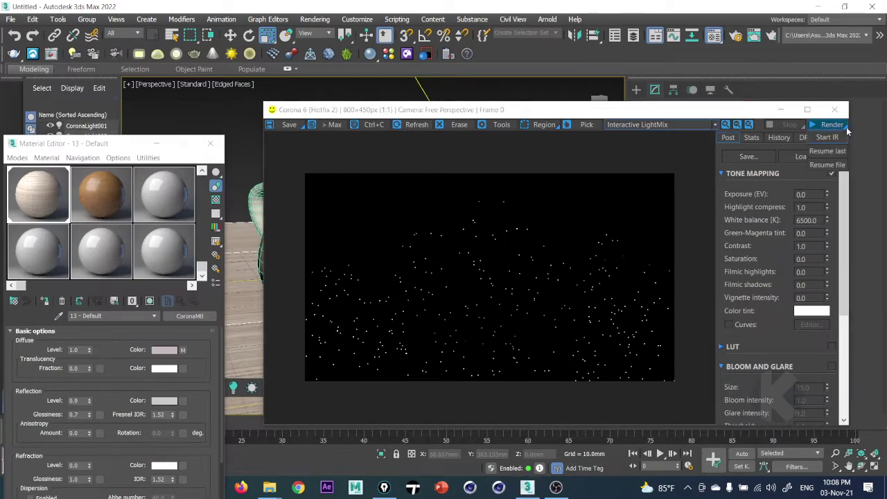
{"action": "left_click", "coordinate": [826, 146]}
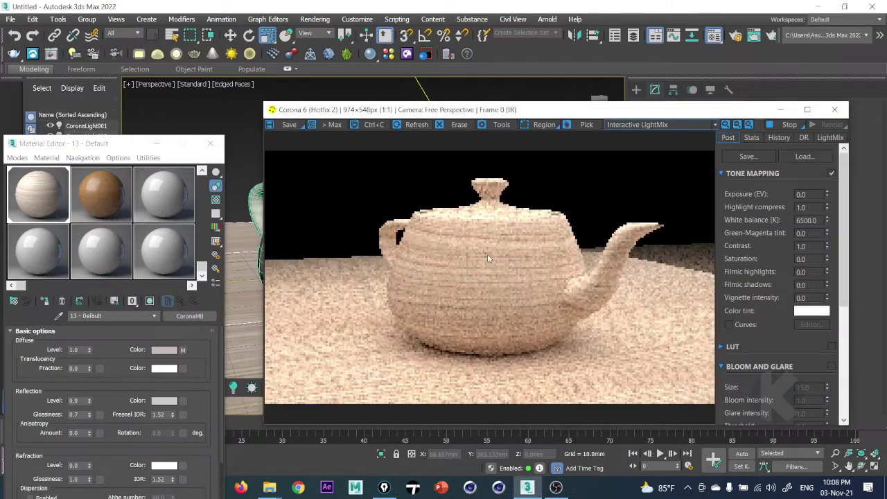
Set the wood material's reflection colour to white (255,255,255)
{"action": "left_click", "coordinate": [89, 145]}
{"action": "left_click_drag", "start_coordinate": [88, 146], "coordinate": [107, 95]}
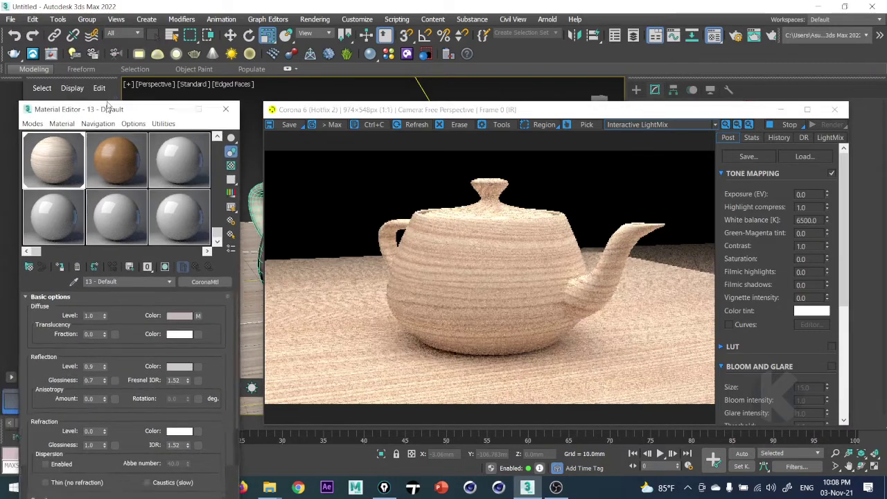
{"action": "left_click", "coordinate": [181, 351]}
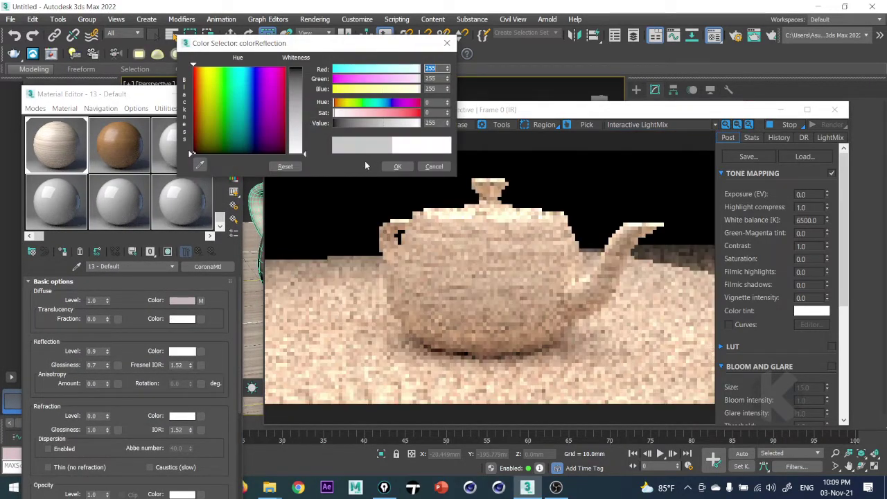
{"action": "left_click", "coordinate": [397, 166]}
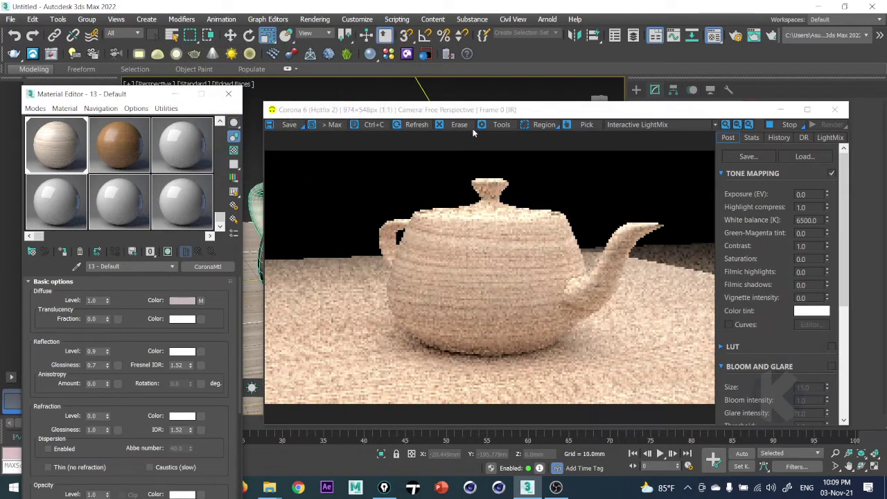
Orbit and zoom the viewport closer around the teapot
{"action": "scroll", "coordinate": [487, 101], "scroll_direction": "down", "scroll_amount": 3}
{"action": "left_click_drag", "start_coordinate": [482, 111], "coordinate": [514, 366]}
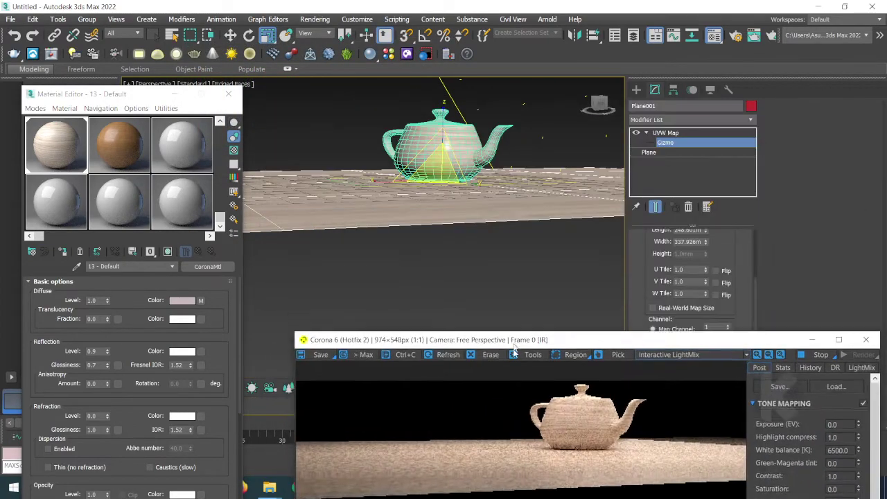
{"action": "mouse_move", "coordinate": [478, 218]}
{"action": "middle_mouse_down", "text": "alt"}
{"action": "mouse_move", "coordinate": [480, 210]}
{"action": "mouse_move", "coordinate": [416, 202]}
{"action": "middle_mouse_up", "text": "alt"}
{"action": "scroll", "coordinate": [467, 195], "scroll_direction": "up", "scroll_amount": 2}
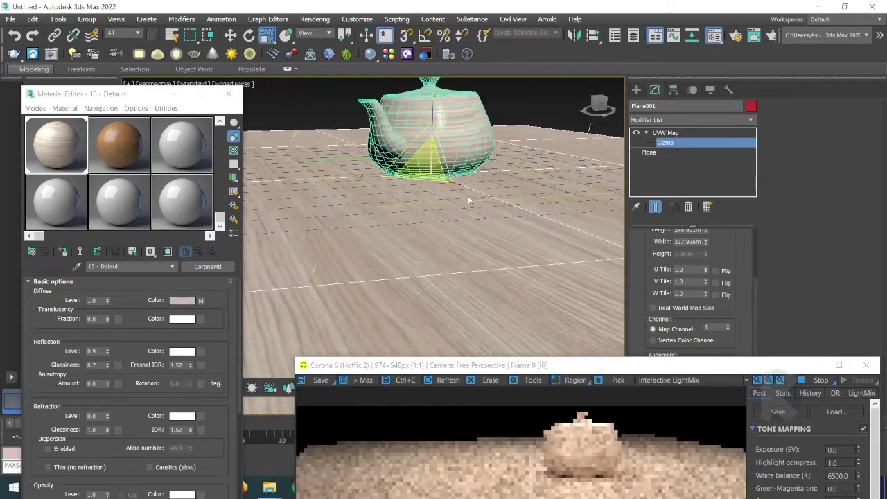
{"action": "mouse_move", "coordinate": [468, 195]}
{"action": "middle_mouse_down", "text": "alt"}
{"action": "mouse_move", "coordinate": [428, 227]}
{"action": "mouse_move", "coordinate": [428, 244]}
{"action": "middle_mouse_up", "text": "alt"}
{"action": "scroll", "coordinate": [428, 226], "scroll_direction": "up", "scroll_amount": 2}
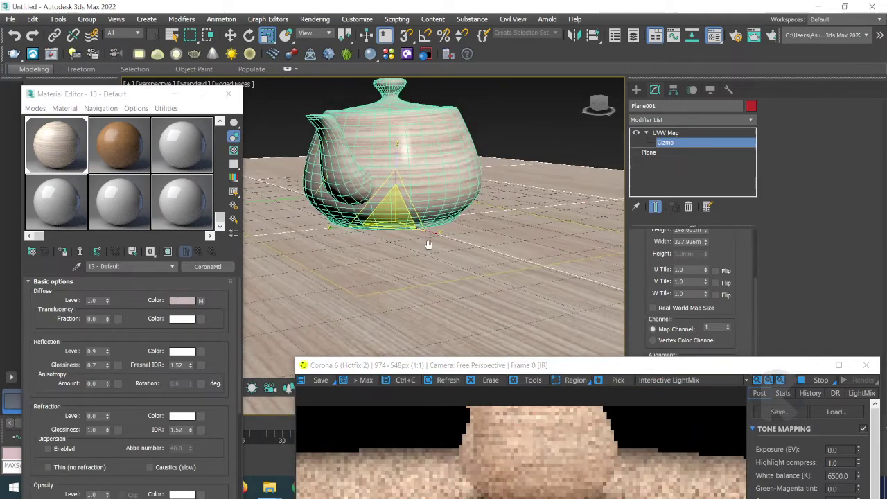
{"action": "left_click_drag", "start_coordinate": [554, 365], "coordinate": [604, 153]}
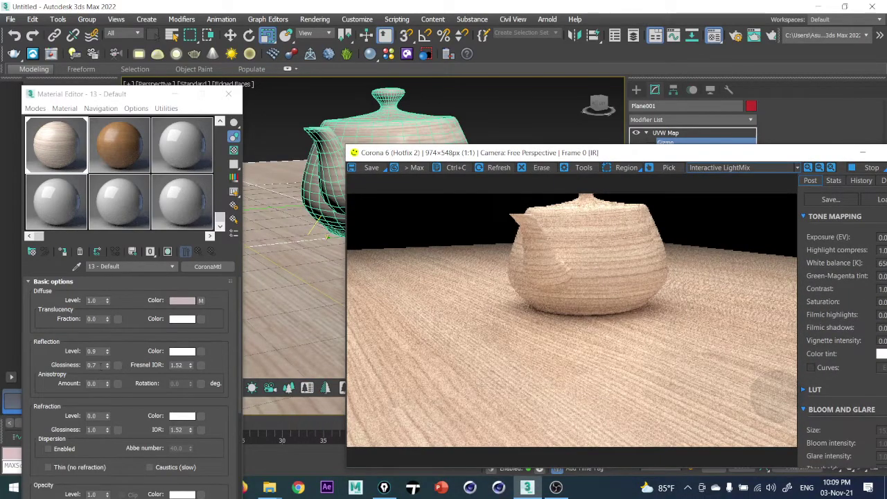
Try reflection glossiness values of 0.9 and 1.0 while watching the render
{"action": "double_click", "coordinate": [92, 365]}
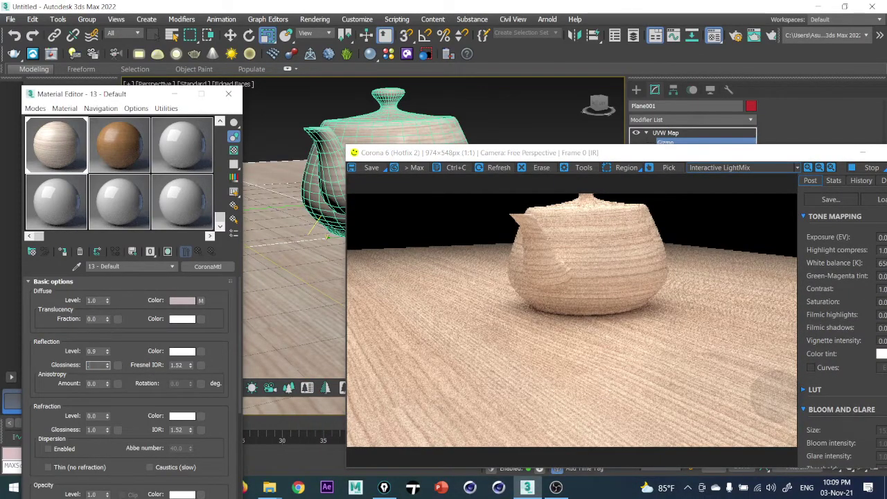
{"action": "type", "text": "0.9"}
{"action": "key", "text": "Return"}
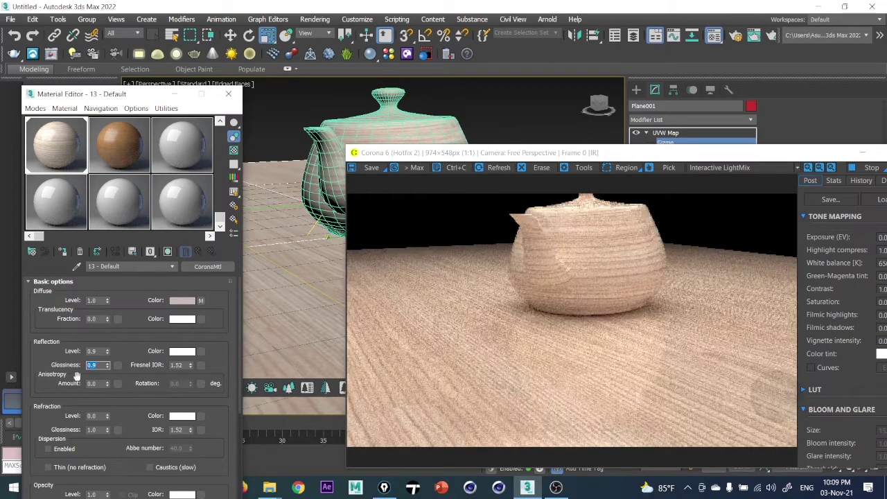
{"action": "type", "text": "1"}
{"action": "key", "text": "Return"}
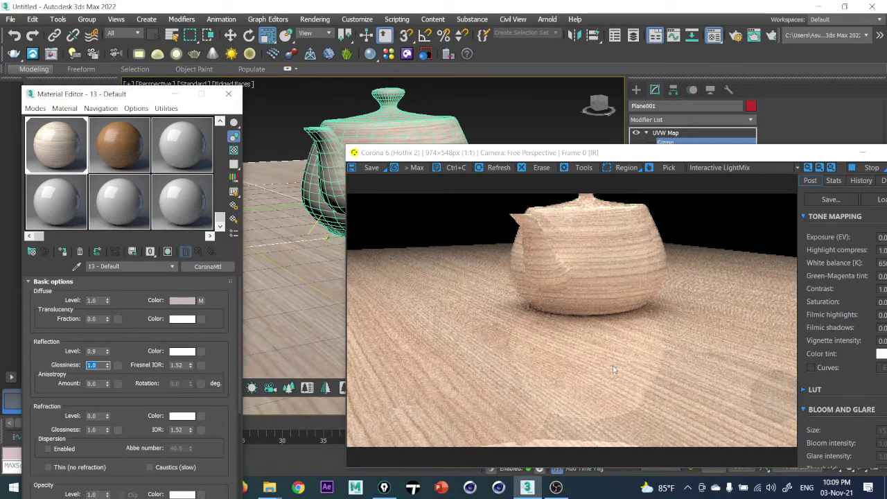
{"action": "left_click", "coordinate": [435, 140]}
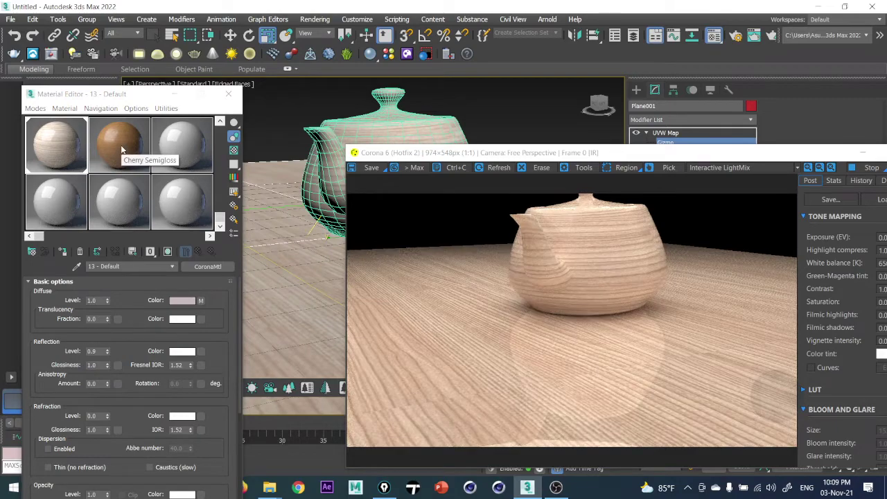
Apply Cherry Semigloss to the teapot, then set reflection level 1.0 and glossiness 0.9
{"action": "left_click_drag", "start_coordinate": [115, 143], "coordinate": [426, 149]}
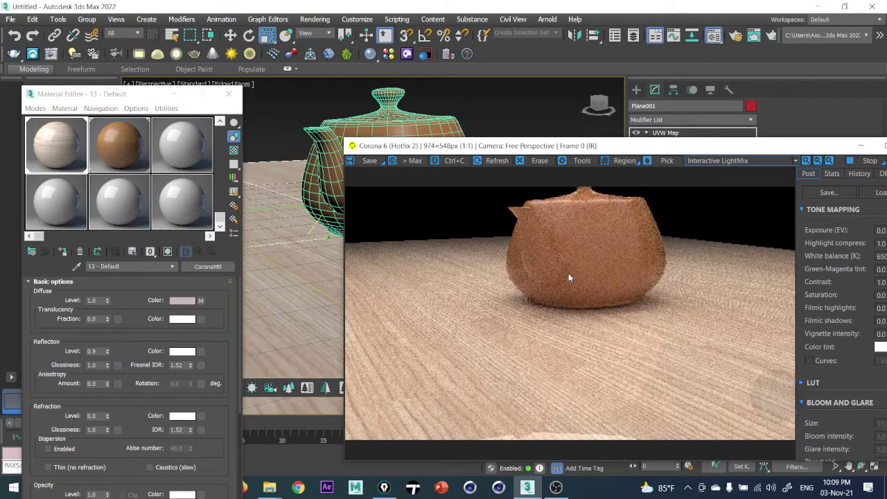
{"action": "left_click", "coordinate": [61, 144]}
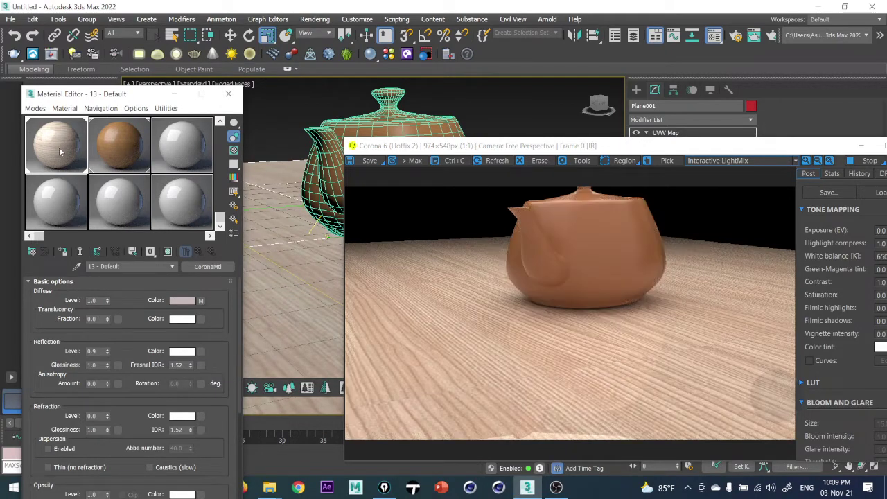
{"action": "left_click", "coordinate": [95, 351]}
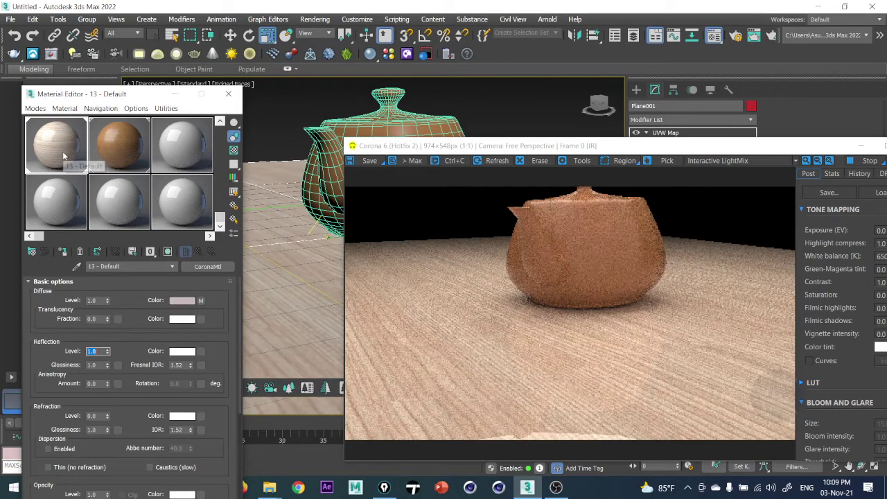
{"action": "right_click", "coordinate": [107, 367]}
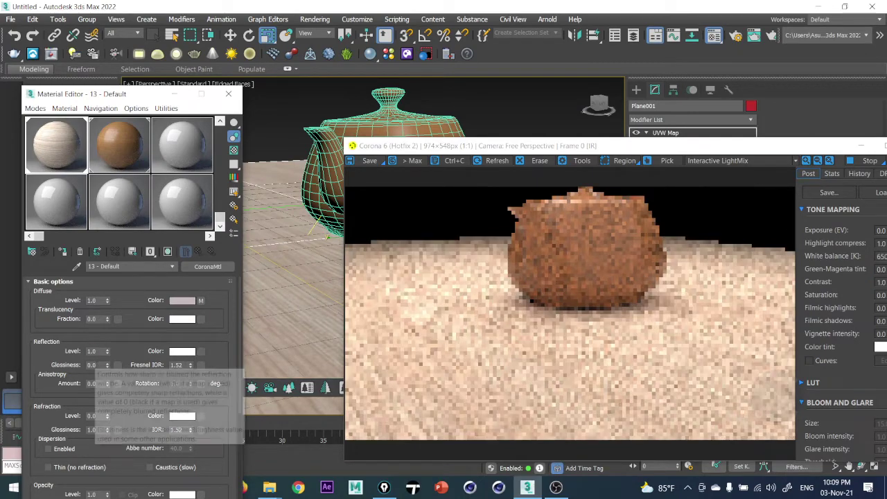
{"action": "left_click_drag", "start_coordinate": [102, 365], "coordinate": [58, 365]}
{"action": "type", "text": ".9"}
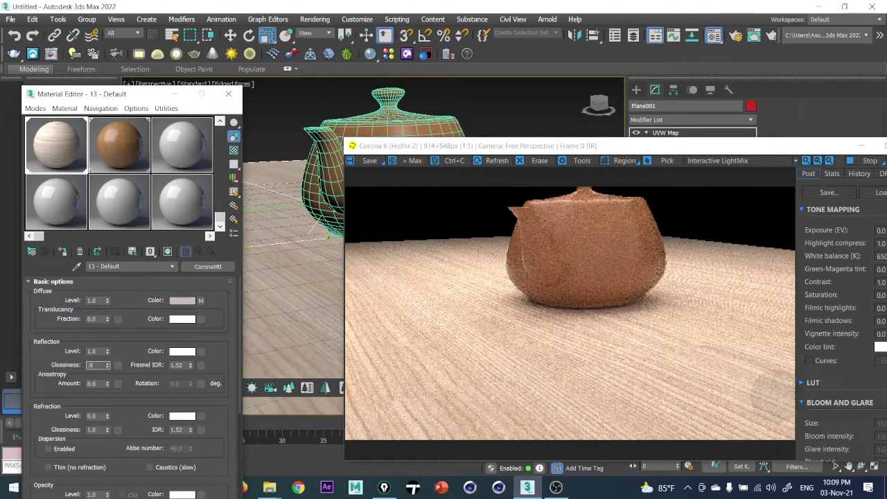
{"action": "key", "text": "Return"}
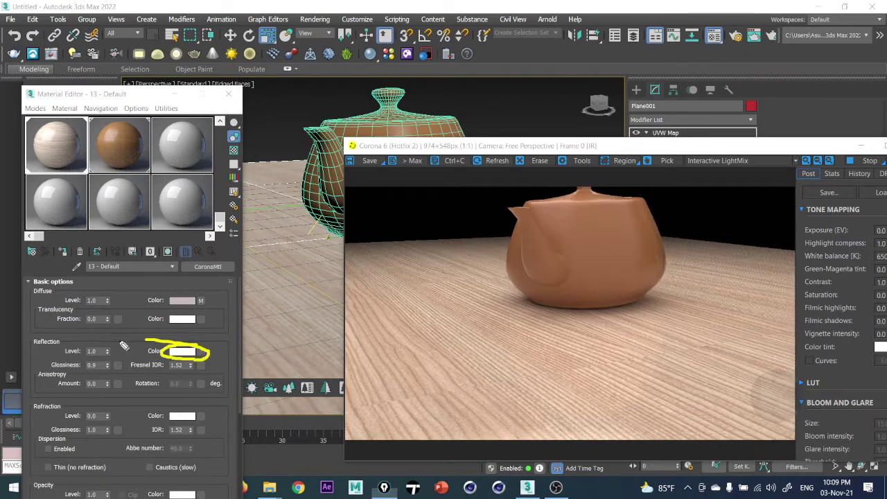
{"action": "left_click_drag", "start_coordinate": [104, 345], "coordinate": [111, 353]}
{"action": "left_click_drag", "start_coordinate": [33, 349], "coordinate": [61, 348]}
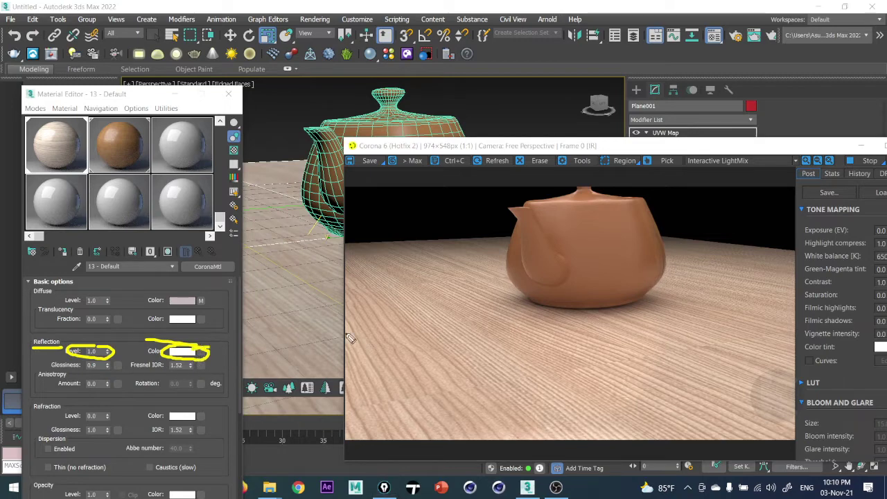
{"action": "left_click_drag", "start_coordinate": [204, 345], "coordinate": [551, 352]}
{"action": "mouse_move", "coordinate": [547, 310]}
{"action": "left_mouse_down"}
{"action": "mouse_move", "coordinate": [572, 310]}
{"action": "mouse_move", "coordinate": [534, 321]}
{"action": "mouse_move", "coordinate": [564, 356]}
{"action": "mouse_move", "coordinate": [603, 395]}
{"action": "mouse_move", "coordinate": [631, 394]}
{"action": "left_mouse_up"}
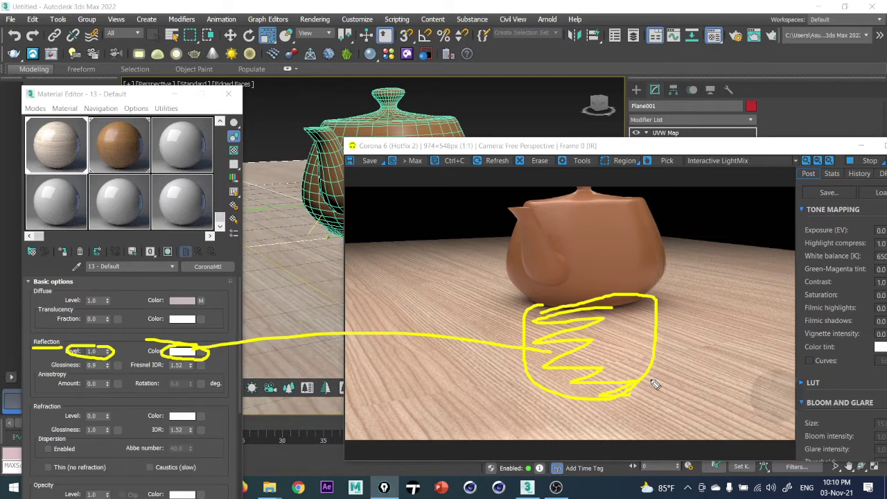
{"action": "mouse_move", "coordinate": [615, 308]}
{"action": "left_mouse_down"}
{"action": "mouse_move", "coordinate": [532, 335]}
{"action": "mouse_move", "coordinate": [653, 336]}
{"action": "mouse_move", "coordinate": [638, 309]}
{"action": "mouse_move", "coordinate": [595, 350]}
{"action": "mouse_move", "coordinate": [647, 320]}
{"action": "left_mouse_up"}
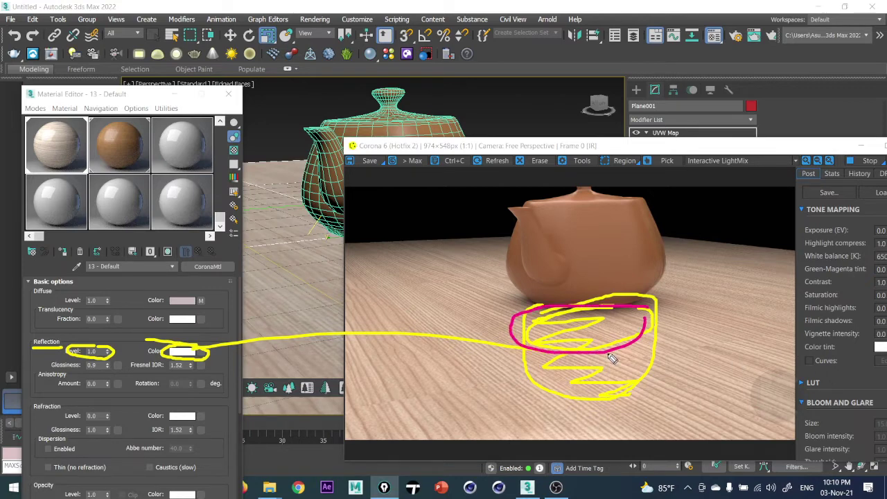
{"action": "mouse_move", "coordinate": [611, 357]}
{"action": "left_mouse_down"}
{"action": "mouse_move", "coordinate": [554, 374]}
{"action": "mouse_move", "coordinate": [610, 361]}
{"action": "mouse_move", "coordinate": [561, 381]}
{"action": "mouse_move", "coordinate": [627, 374]}
{"action": "left_mouse_up"}
{"action": "left_click_drag", "start_coordinate": [52, 365], "coordinate": [123, 365]}
Set the wood material's Fresnel IOR to 2.0
{"action": "key", "text": "e"}
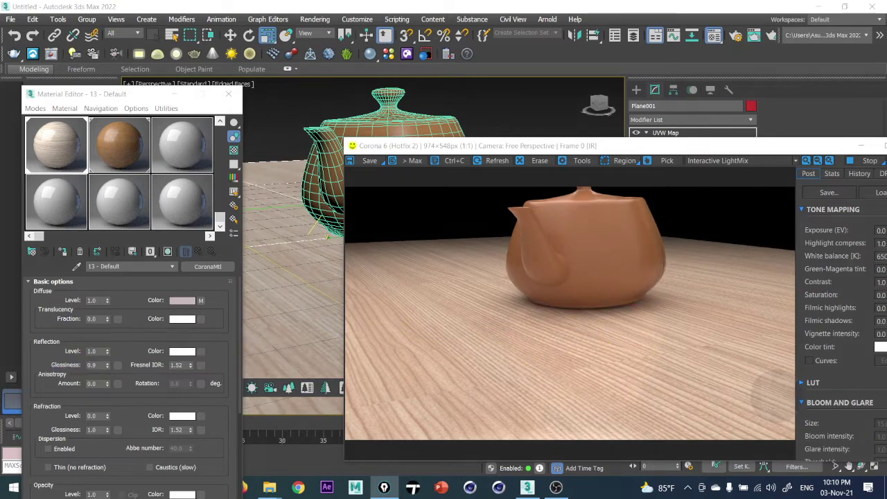
{"action": "double_click", "coordinate": [91, 365]}
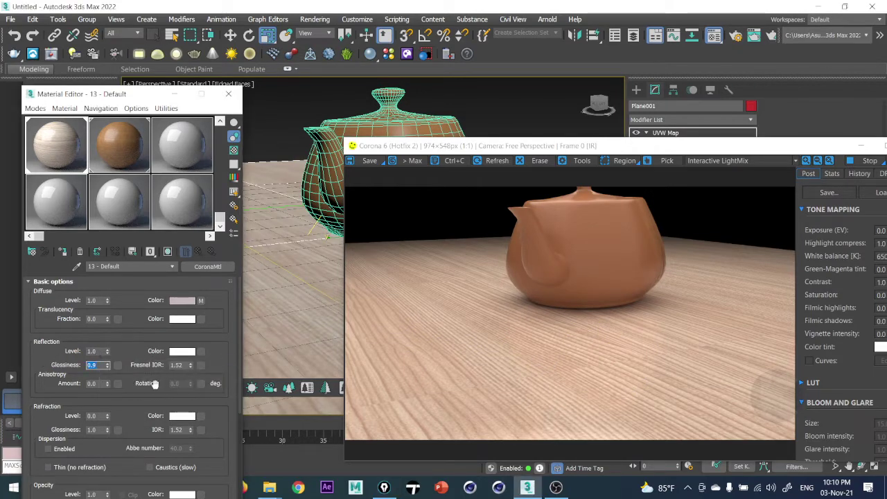
{"action": "key", "text": "Tab"}
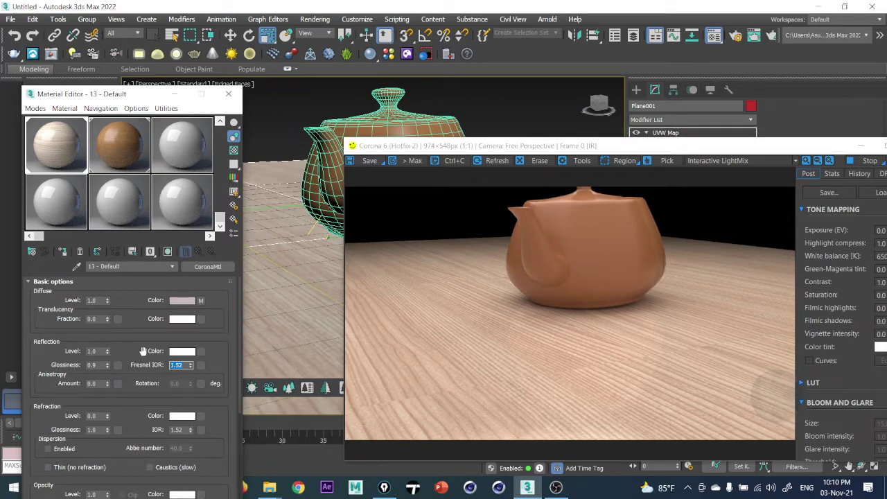
{"action": "type", "text": "2"}
{"action": "key", "text": "Return"}
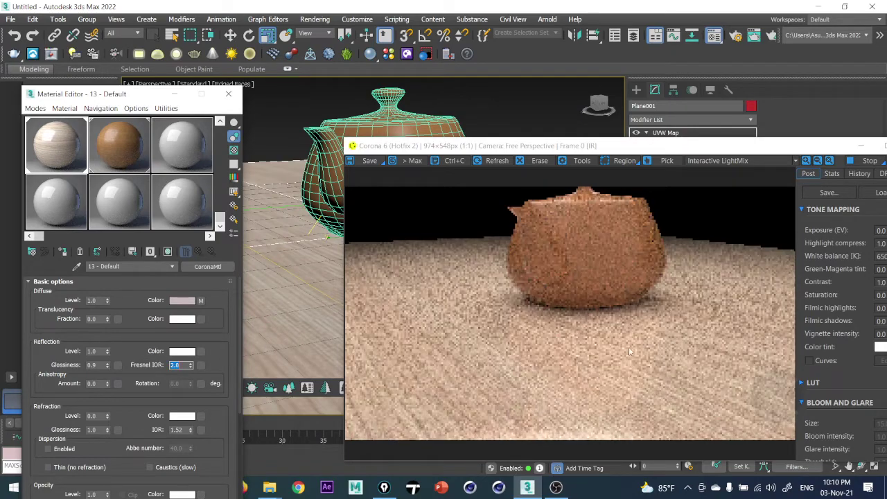
Set reflection level to 1.0, keeping the white reflection colour after previewing black
{"action": "right_click", "coordinate": [107, 351]}
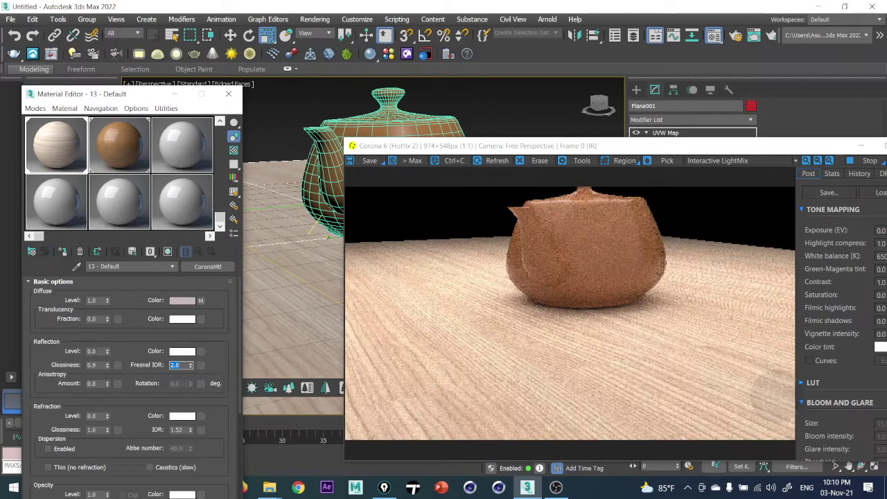
{"action": "left_click", "coordinate": [93, 352]}
{"action": "type", "text": "1"}
{"action": "key", "text": "Return"}
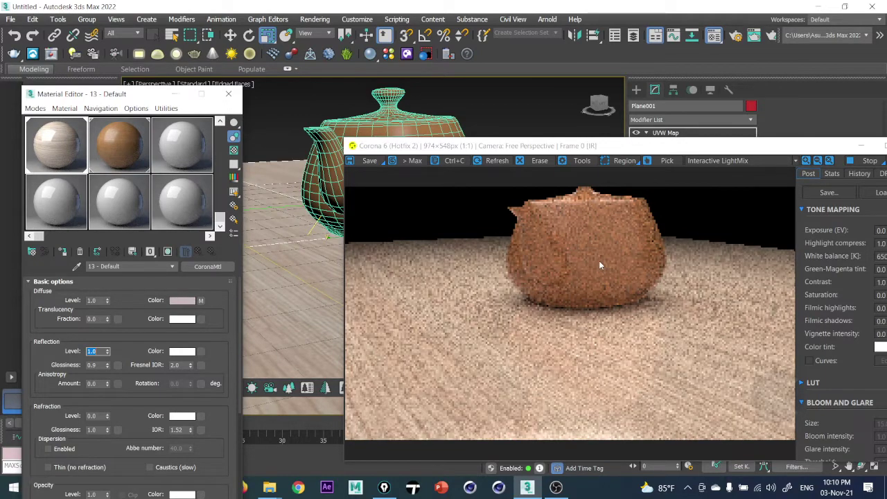
{"action": "left_click", "coordinate": [180, 352]}
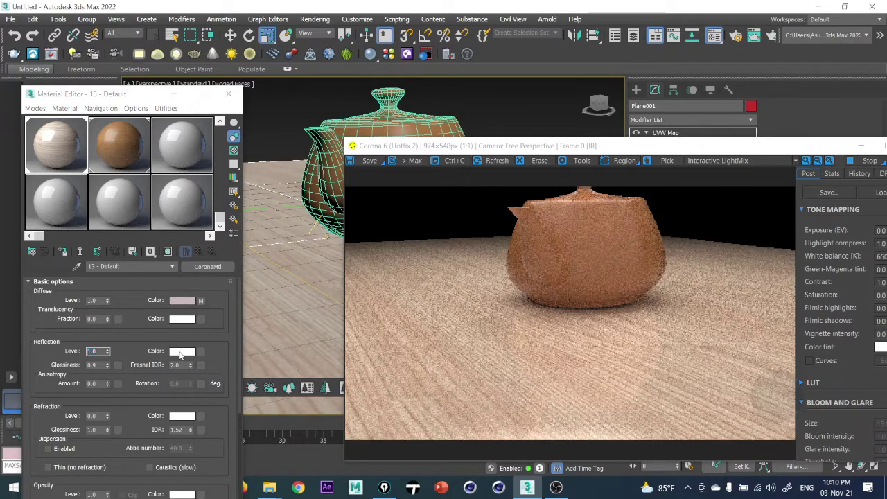
{"action": "left_click_drag", "start_coordinate": [292, 116], "coordinate": [295, 66]}
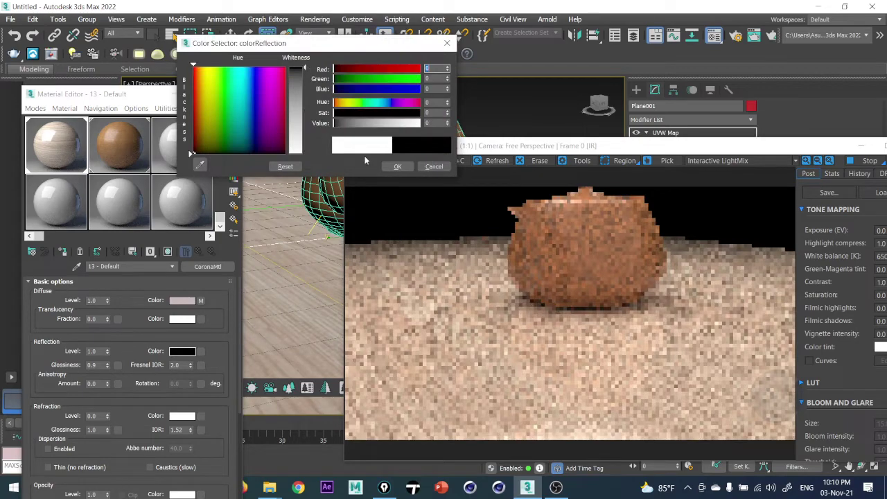
{"action": "left_click", "coordinate": [433, 167]}
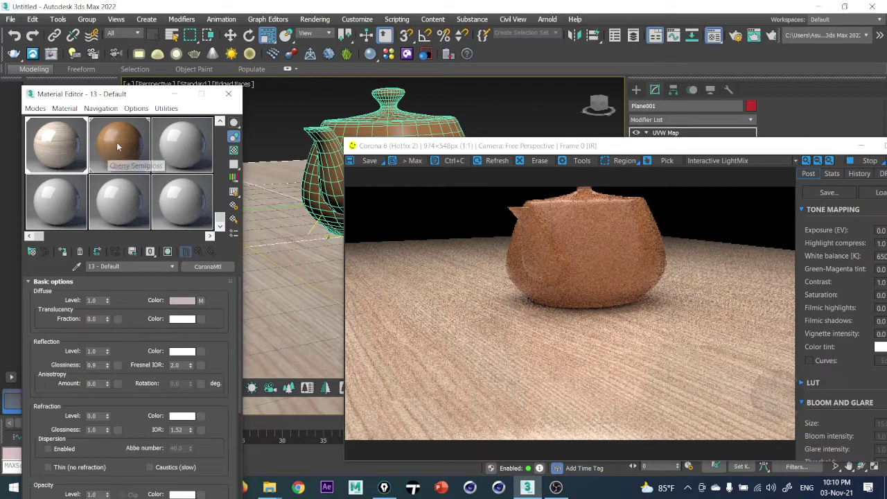
{"action": "left_click", "coordinate": [117, 141]}
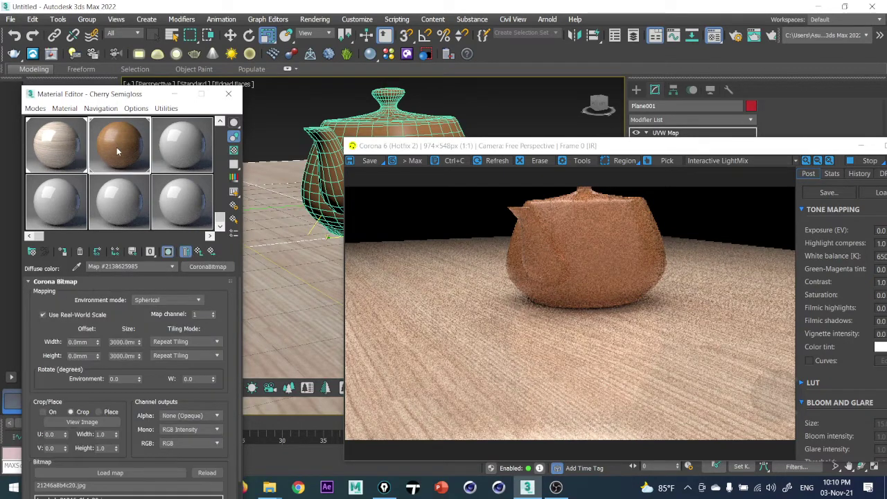
{"action": "left_click", "coordinate": [199, 252]}
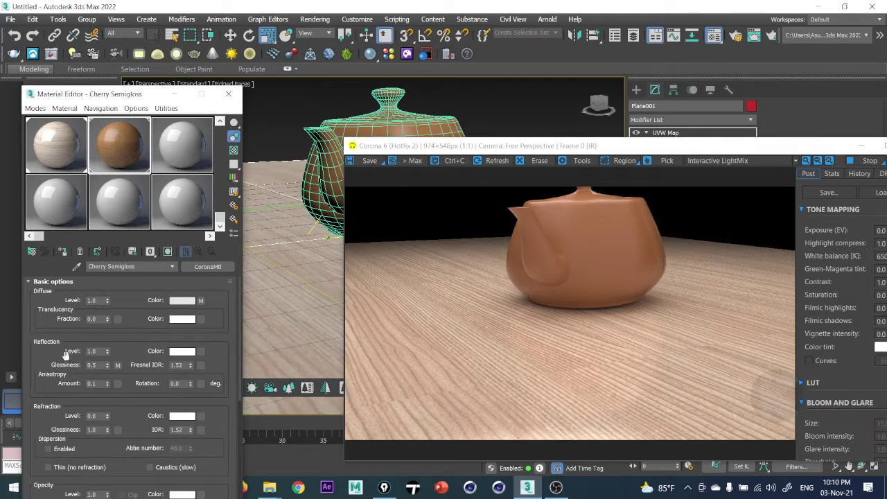
{"action": "left_click", "coordinate": [67, 145]}
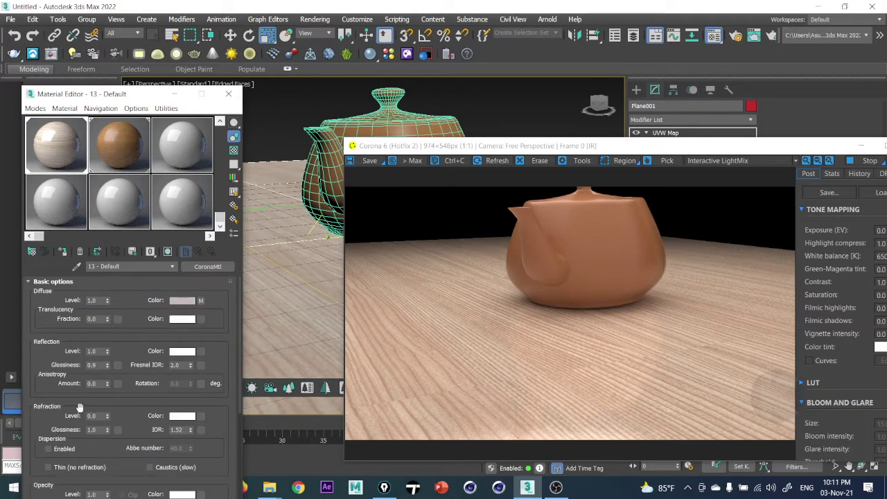
{"action": "left_click_drag", "start_coordinate": [128, 396], "coordinate": [137, 323]}
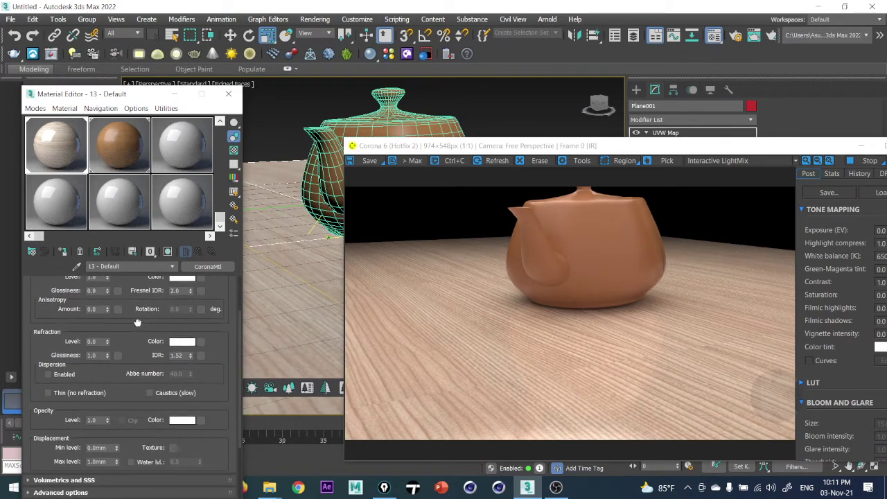